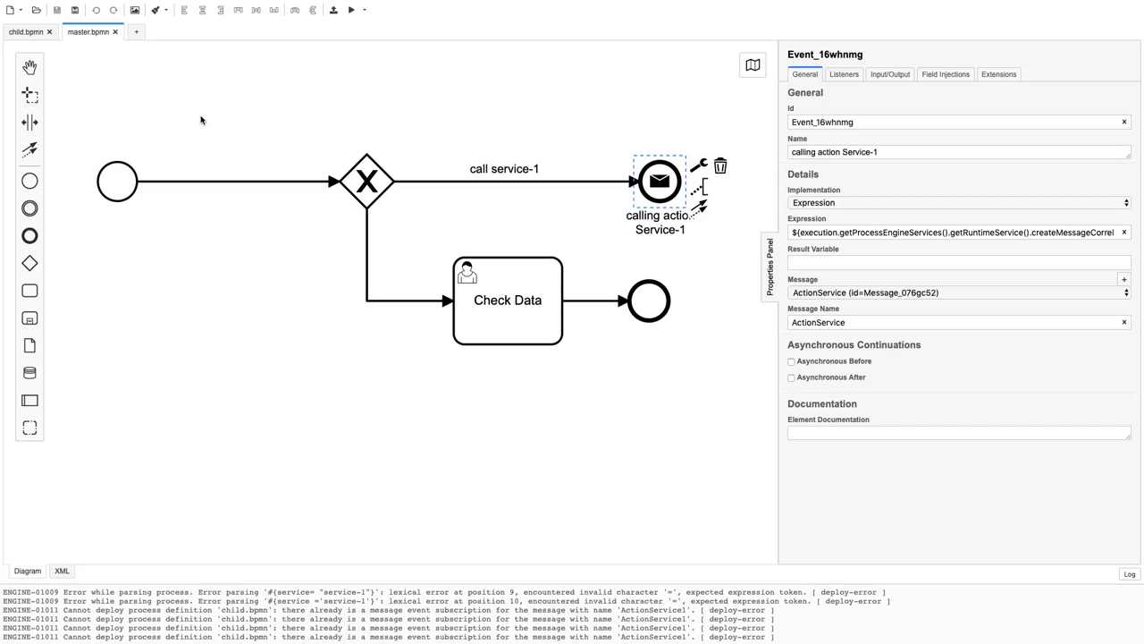
Review the child diagram's ActionService message start event and Test user task against the master process
{"action": "left_click", "coordinate": [27, 33]}
{"action": "left_click", "coordinate": [84, 34]}
{"action": "left_click", "coordinate": [378, 125]}
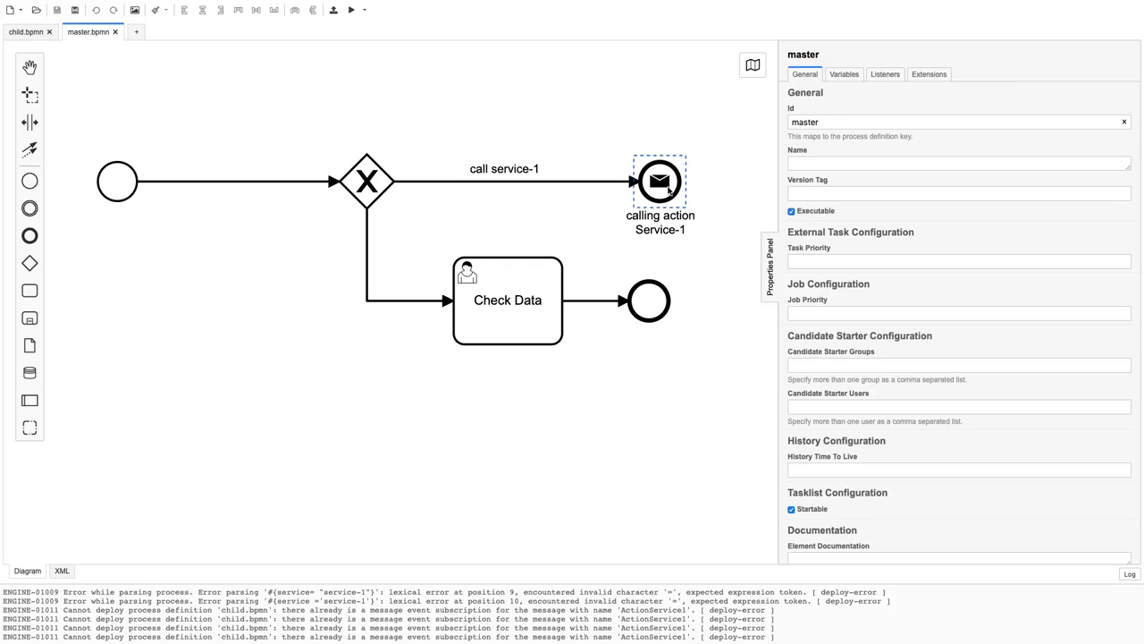
{"action": "left_click", "coordinate": [27, 34]}
{"action": "left_click", "coordinate": [100, 111]}
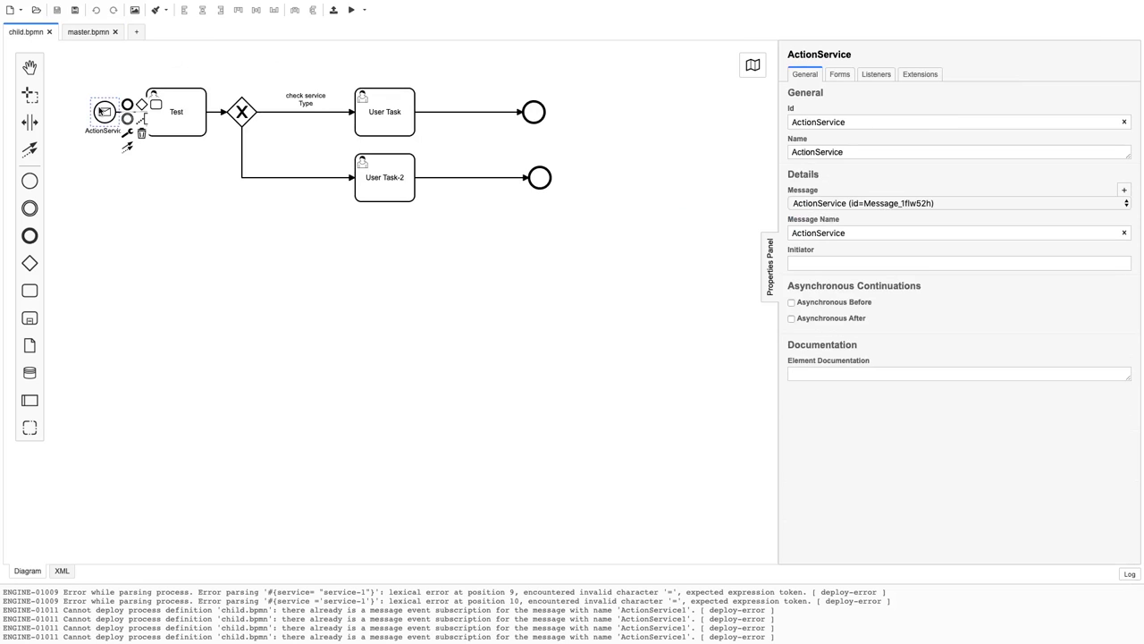
{"action": "left_click", "coordinate": [152, 181]}
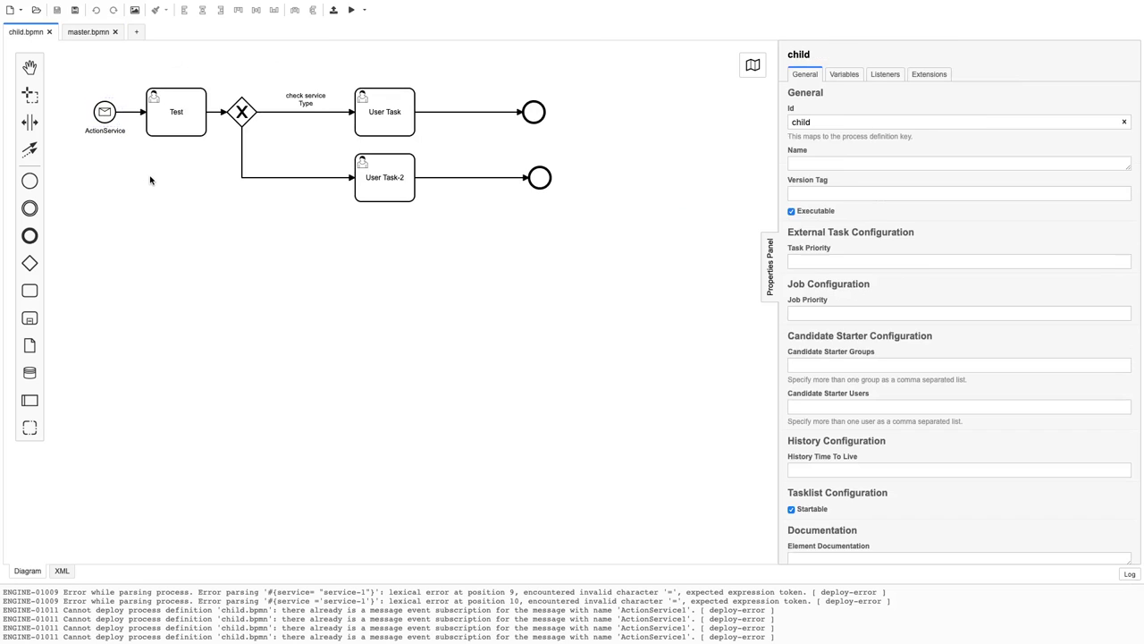
{"action": "left_click", "coordinate": [170, 102]}
{"action": "left_click", "coordinate": [174, 59]}
{"action": "left_click", "coordinate": [170, 104]}
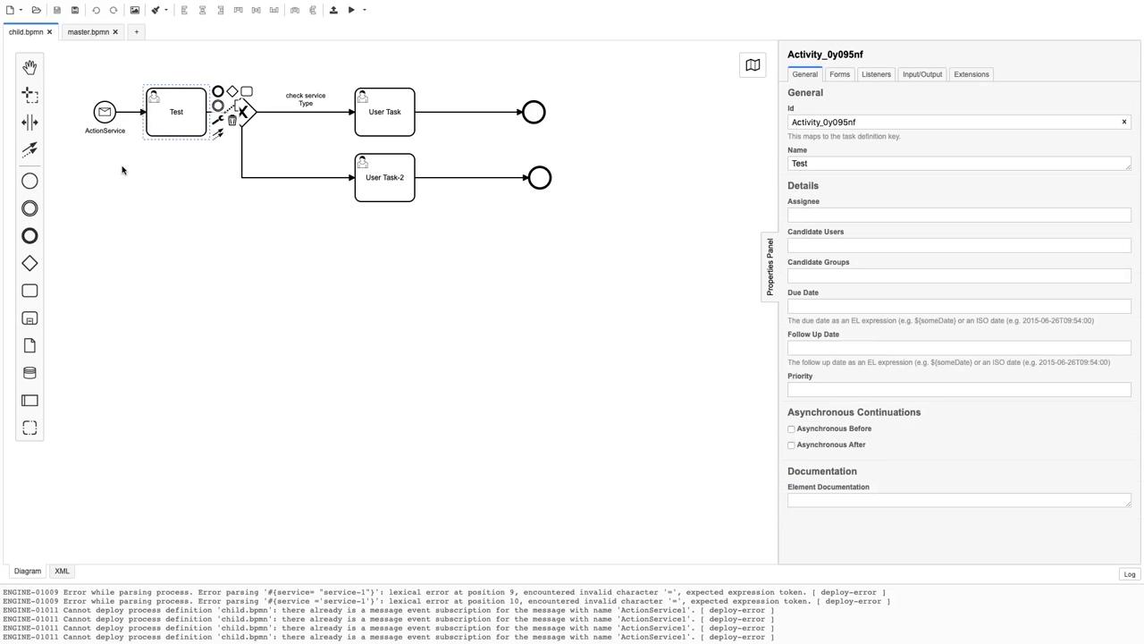
Compare the message name of the master diagram's message end event with that of the child diagram's message start event
{"action": "left_click", "coordinate": [86, 33]}
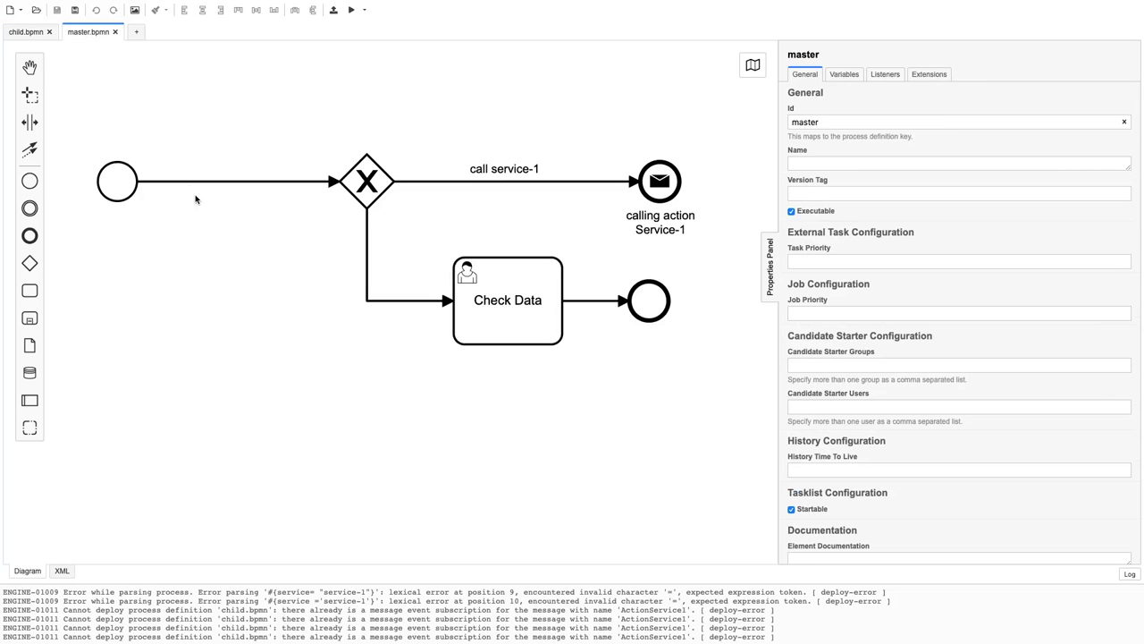
{"action": "scroll", "coordinate": [222, 228], "scroll_direction": "down", "scroll_amount": 3}
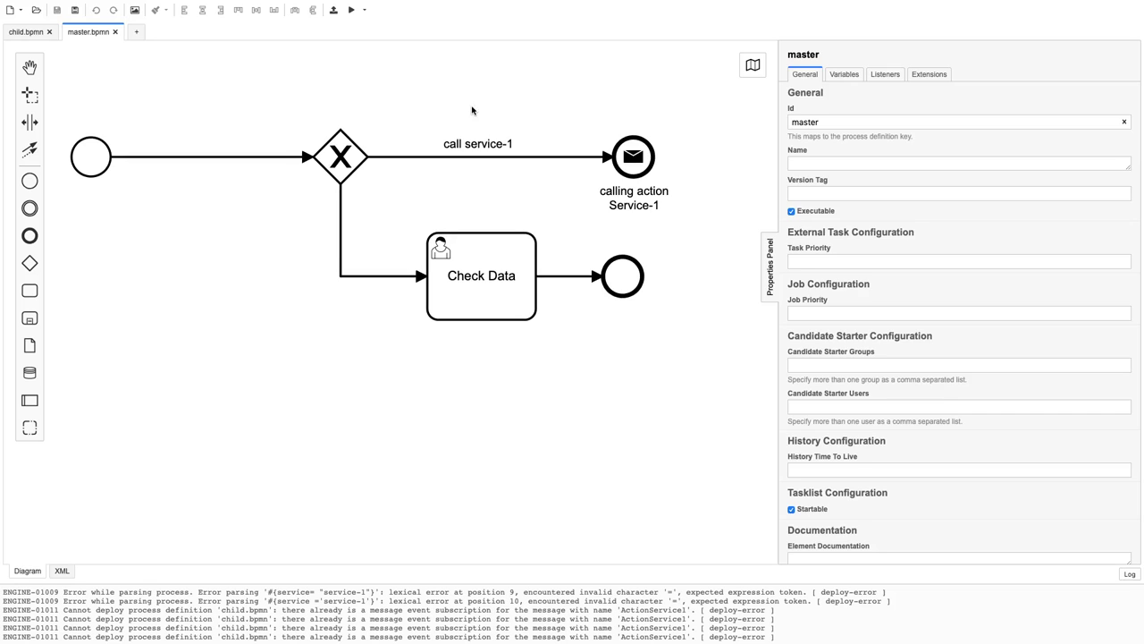
{"action": "left_click", "coordinate": [634, 157]}
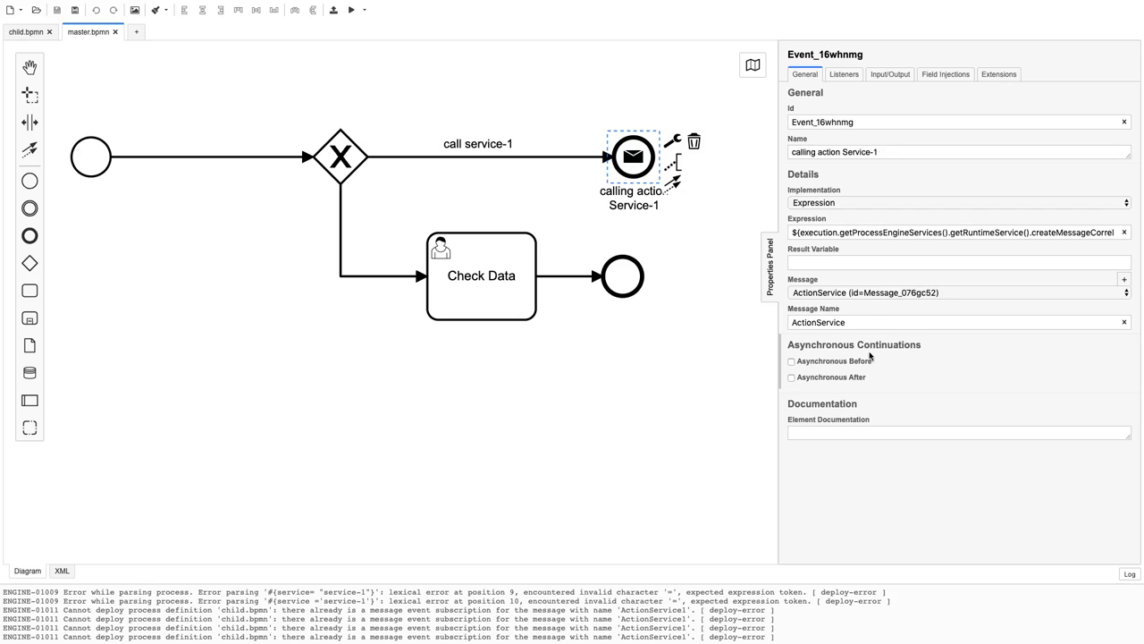
{"action": "left_click_drag", "start_coordinate": [859, 320], "coordinate": [785, 322]}
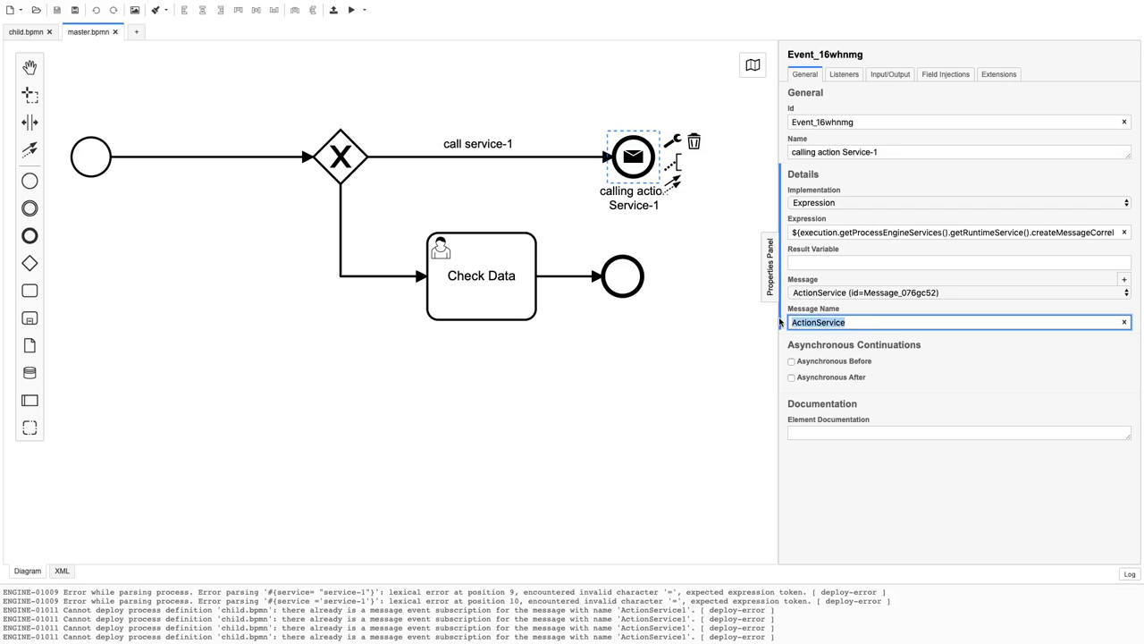
{"action": "left_click", "coordinate": [29, 34]}
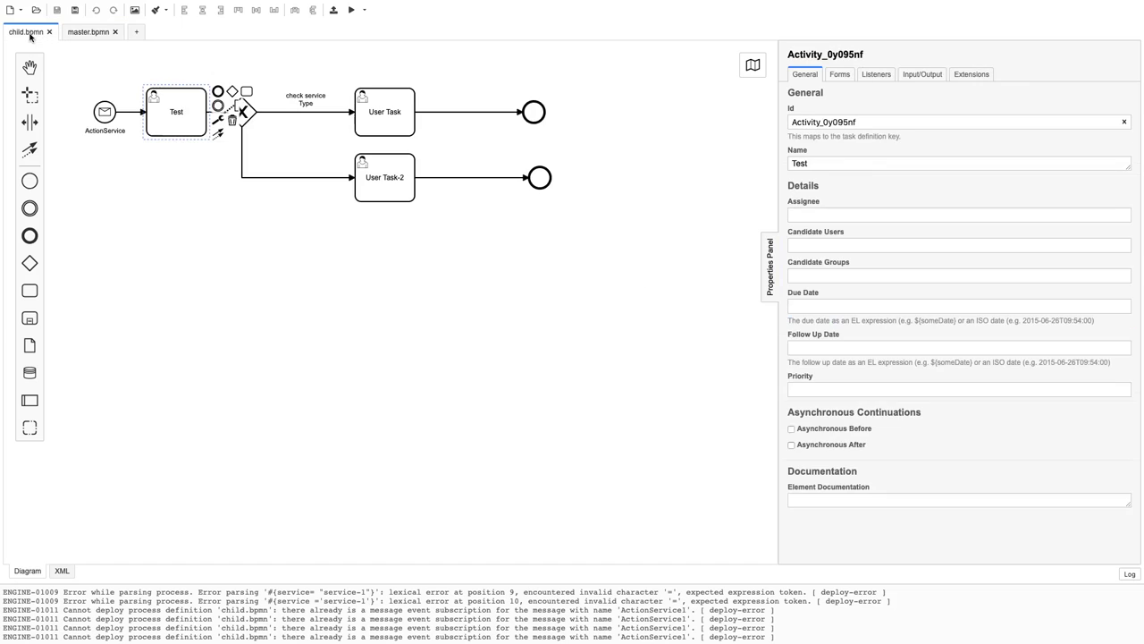
{"action": "left_click", "coordinate": [105, 115]}
{"action": "left_click_drag", "start_coordinate": [845, 234], "coordinate": [781, 233]}
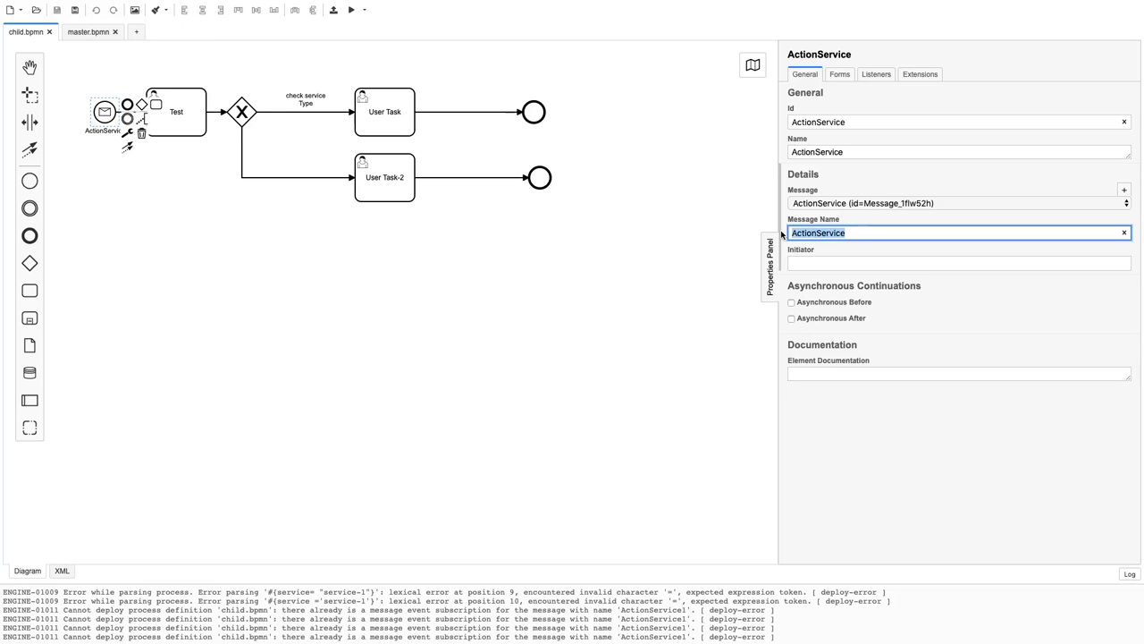
Examine the condition expression of the call service-1 sequence flow in the master diagram
{"action": "left_click", "coordinate": [89, 33]}
{"action": "left_click", "coordinate": [252, 252]}
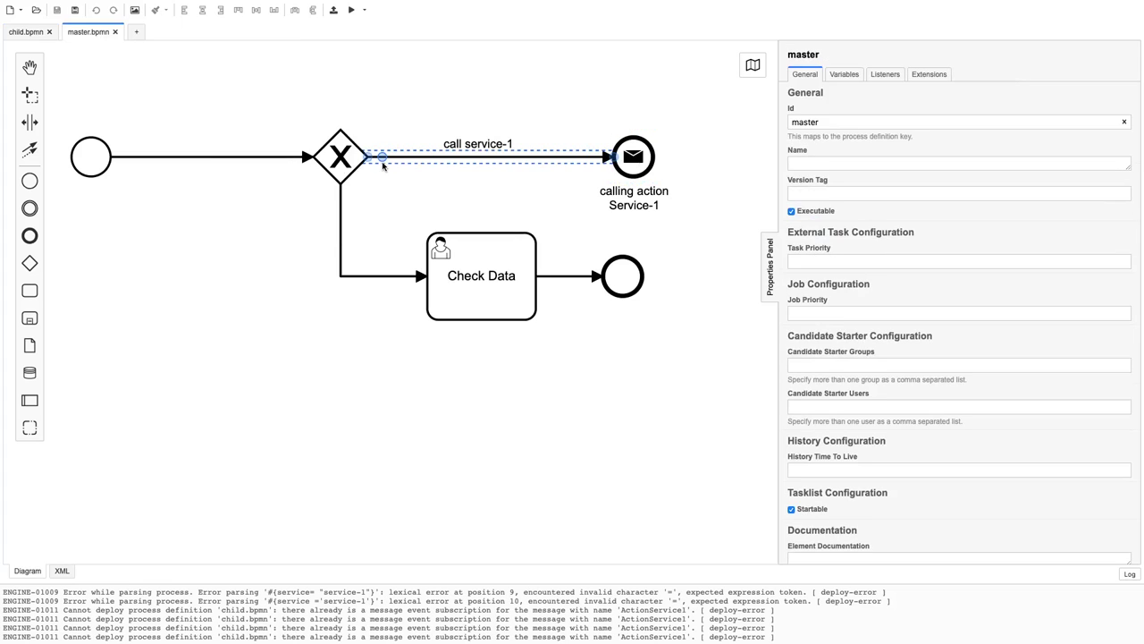
{"action": "left_click", "coordinate": [407, 158]}
{"action": "left_click", "coordinate": [409, 107]}
{"action": "left_click", "coordinate": [411, 158]}
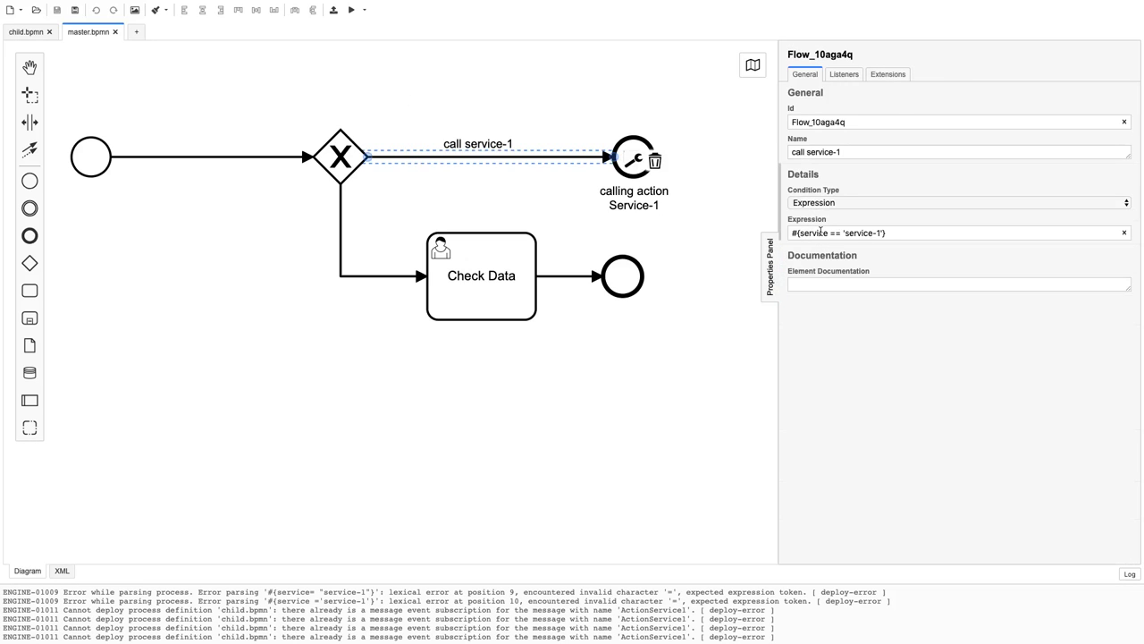
{"action": "left_click", "coordinate": [627, 128]}
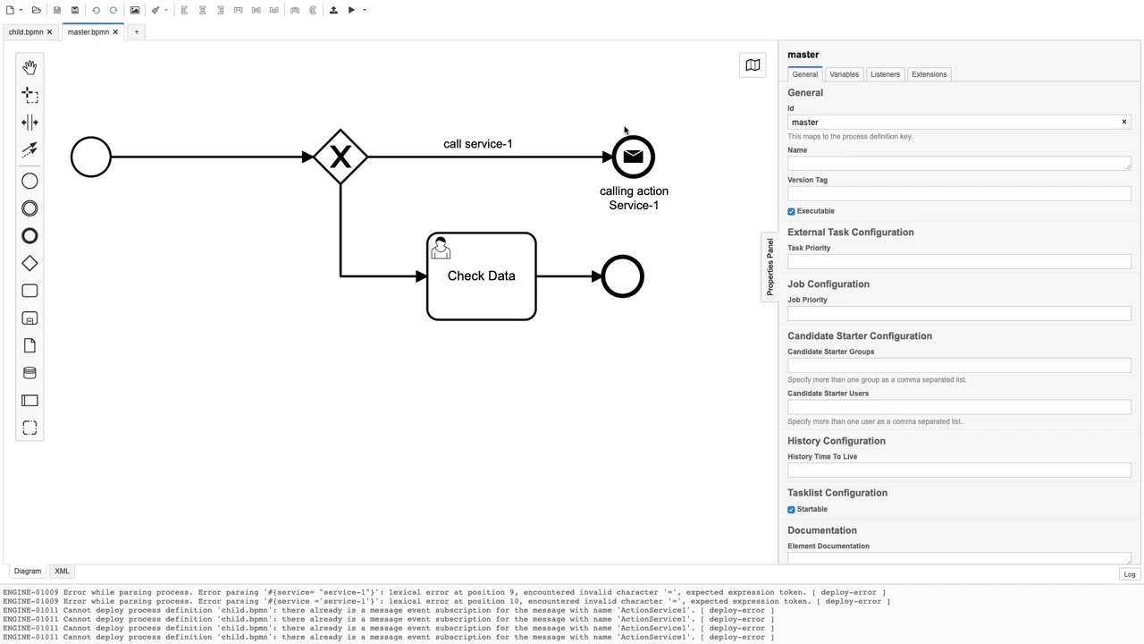
Inspect the implementation and message details of the calling action Service-1 end event in the master diagram
{"action": "left_click", "coordinate": [632, 151]}
{"action": "left_click", "coordinate": [480, 260]}
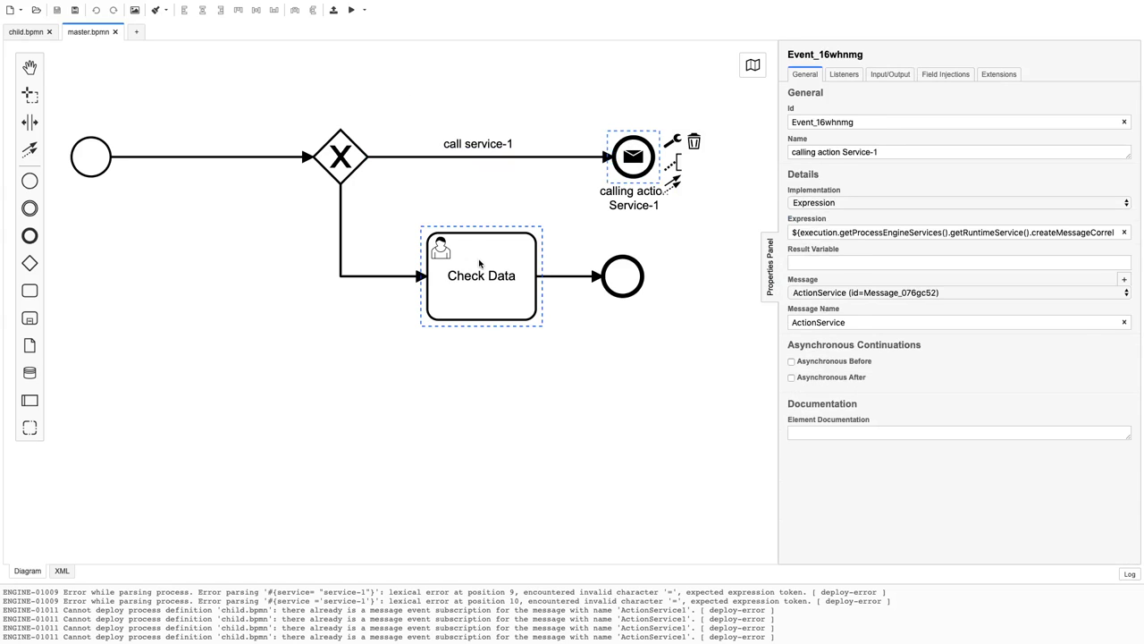
{"action": "left_click", "coordinate": [598, 70]}
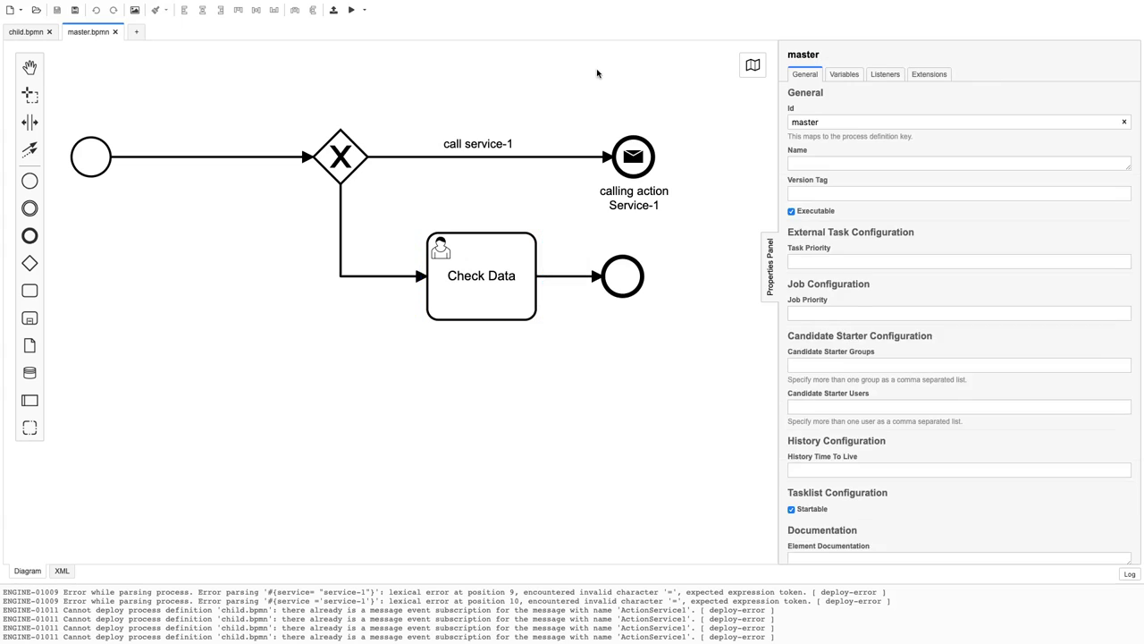
{"action": "left_click", "coordinate": [629, 154]}
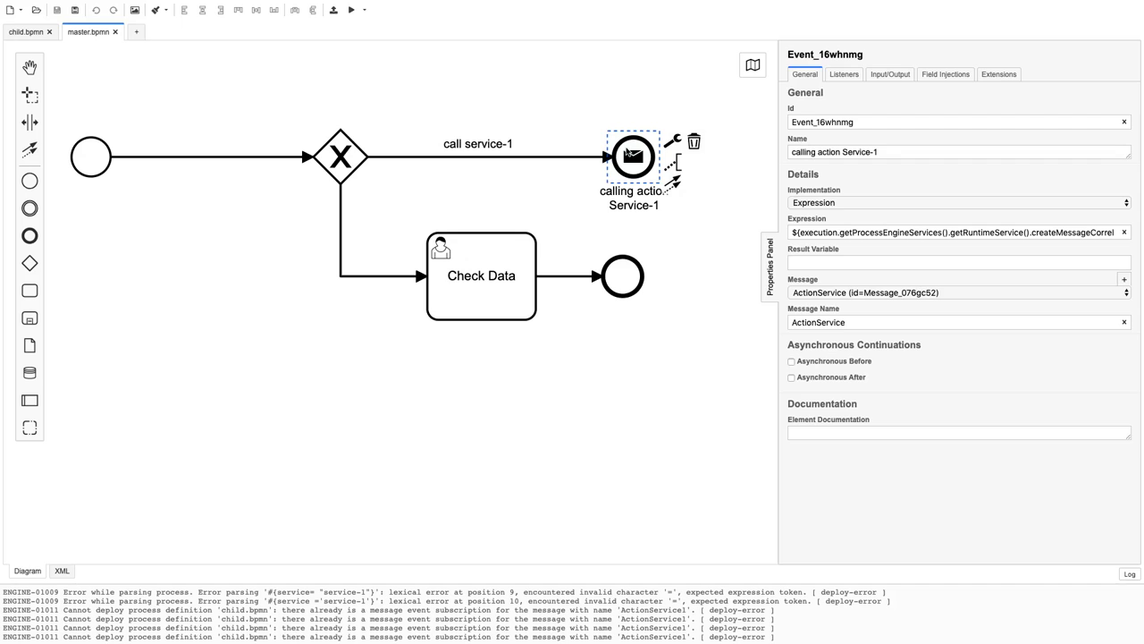
{"action": "left_click", "coordinate": [564, 115]}
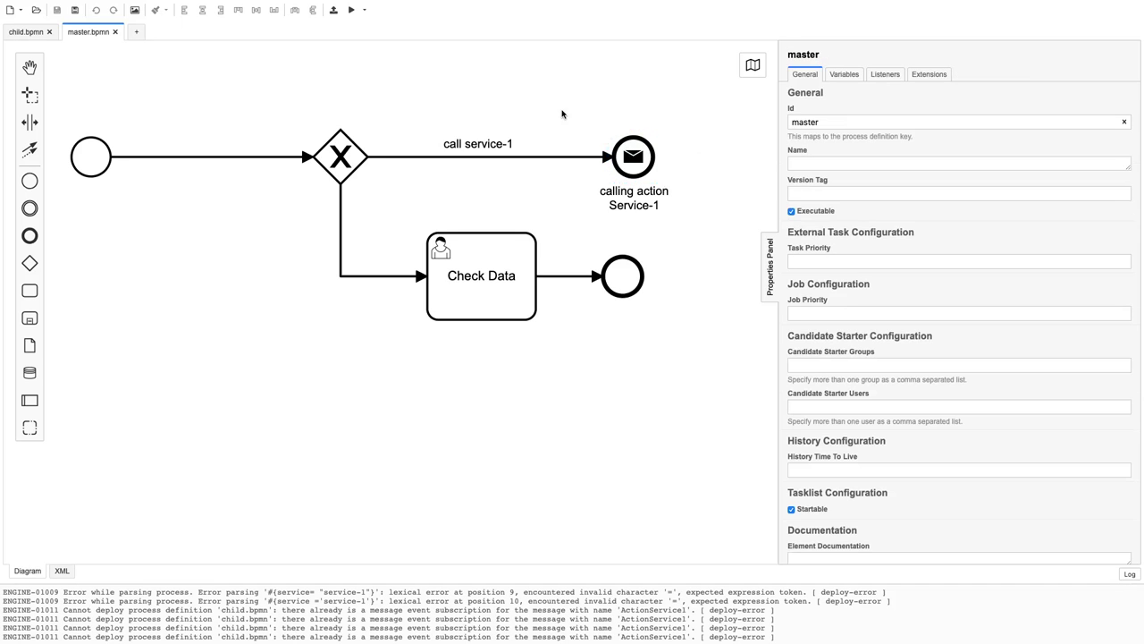
{"action": "left_click", "coordinate": [640, 156]}
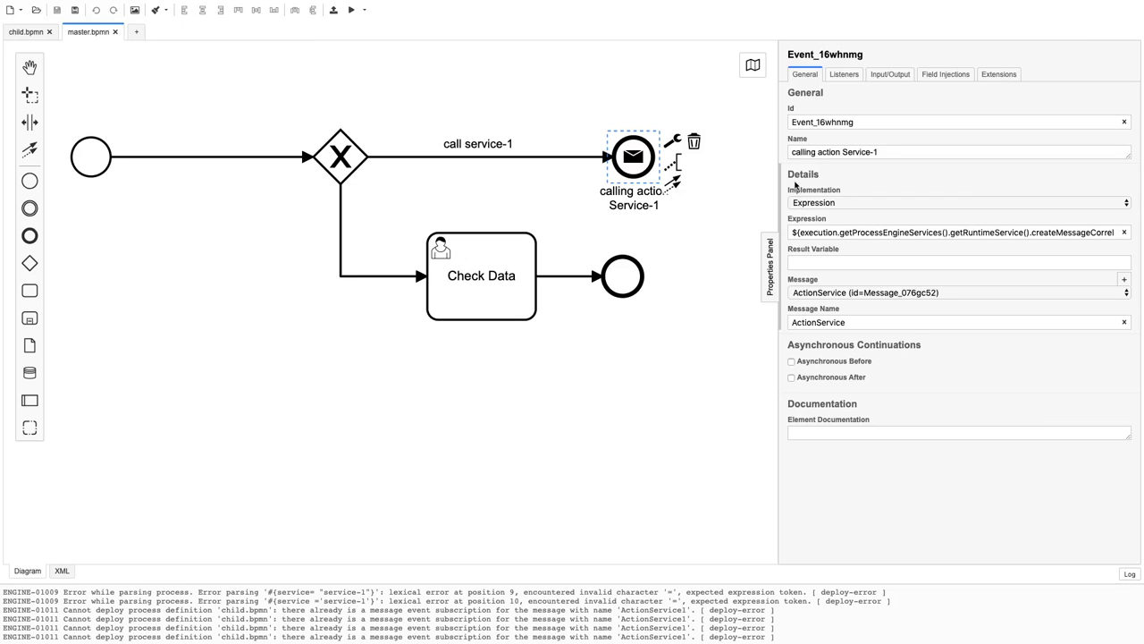
Read through each method call in the calling action Service-1 event's expression, from execution through correlateWithResult
{"action": "left_click", "coordinate": [649, 97]}
{"action": "left_click", "coordinate": [640, 148]}
{"action": "double_click", "coordinate": [819, 232]}
{"action": "double_click", "coordinate": [868, 233]}
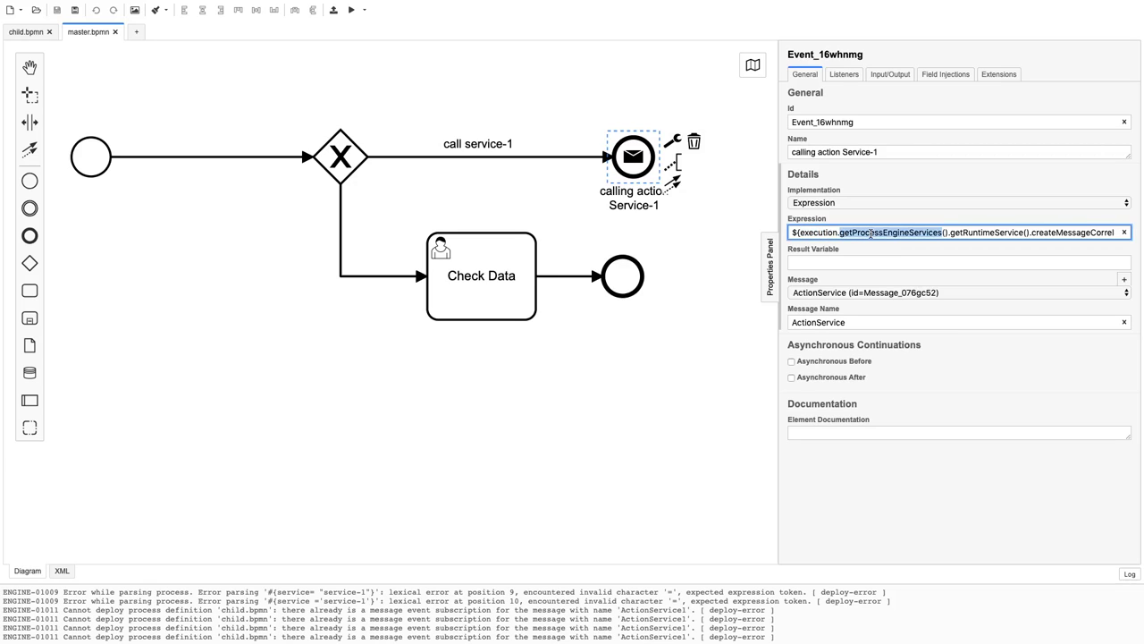
{"action": "double_click", "coordinate": [886, 232]}
{"action": "scroll", "coordinate": [885, 232], "scroll_direction": "right", "scroll_amount": 2}
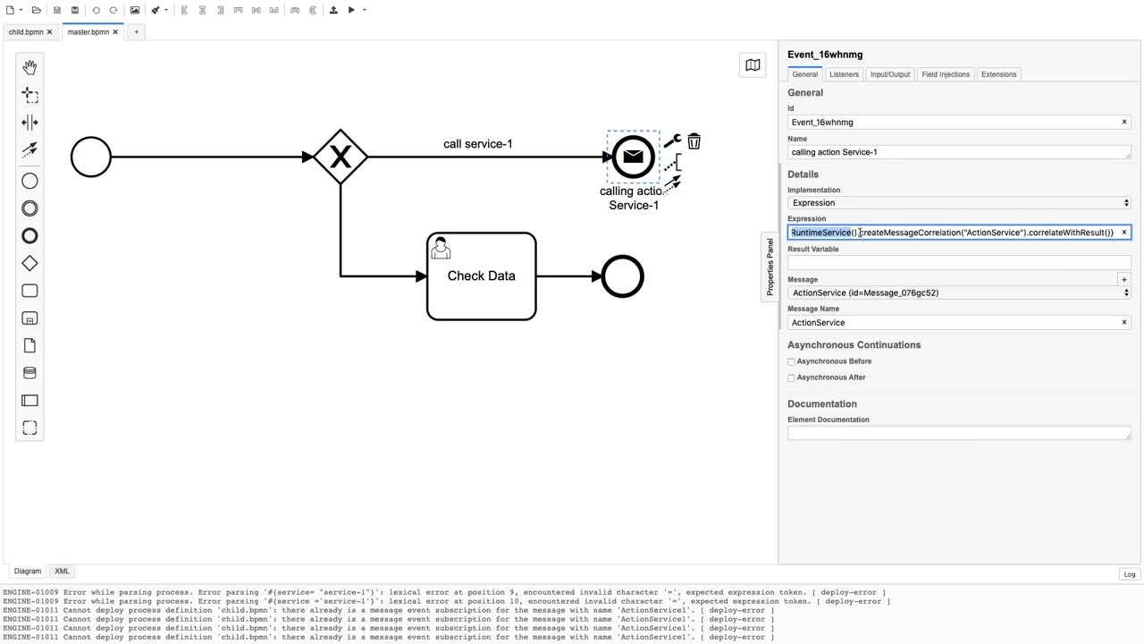
{"action": "double_click", "coordinate": [892, 233]}
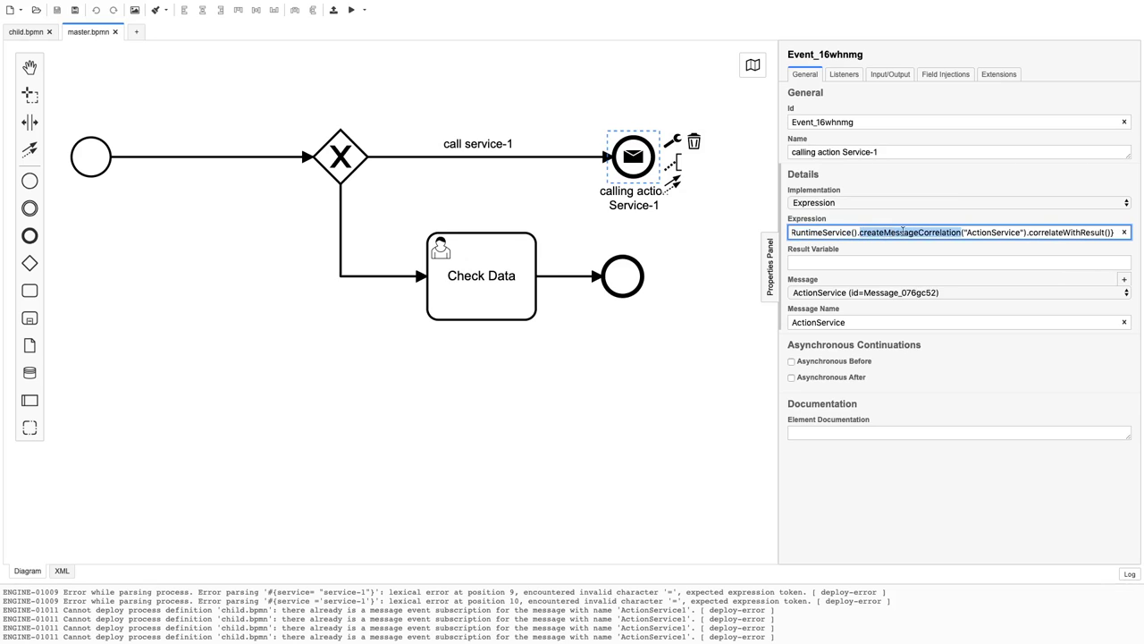
{"action": "double_click", "coordinate": [998, 232]}
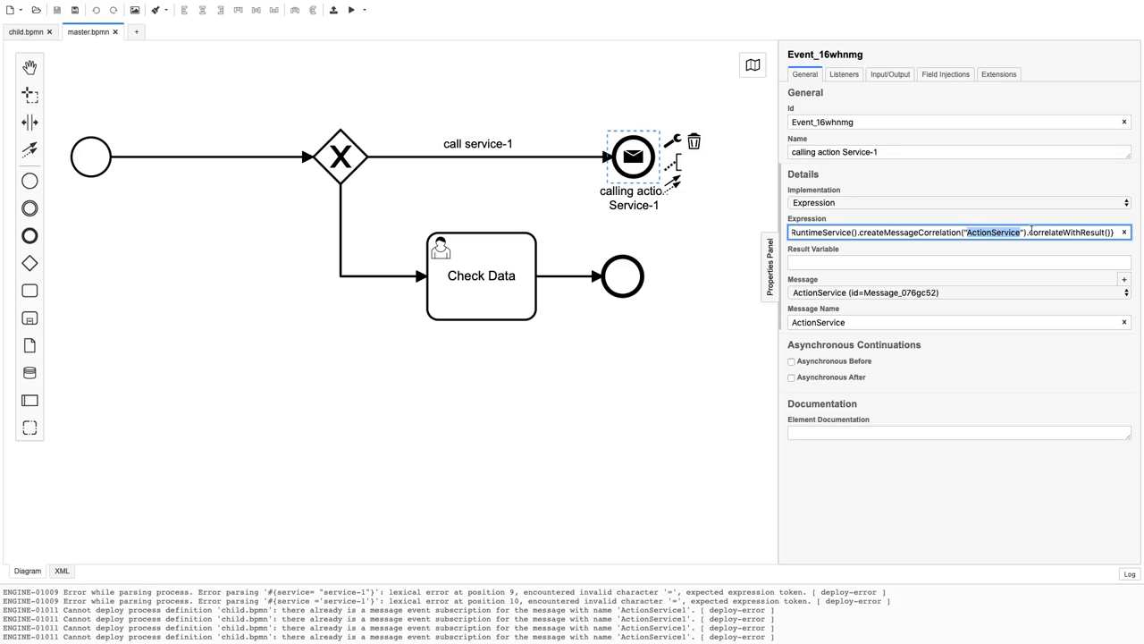
{"action": "double_click", "coordinate": [1065, 233]}
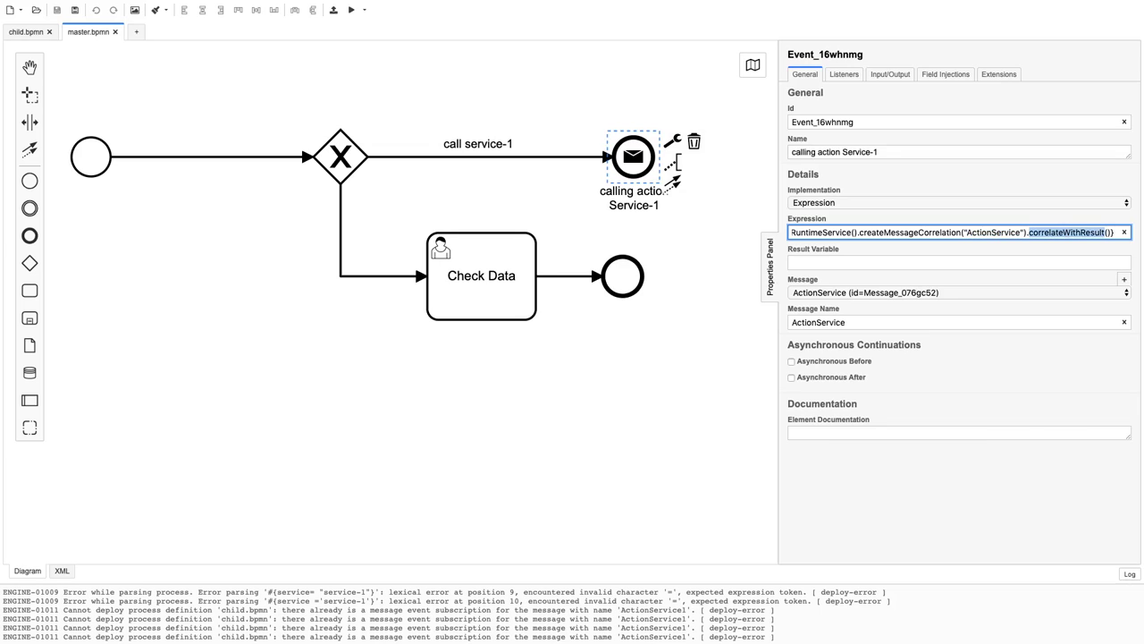
{"action": "key", "text": "Home"}
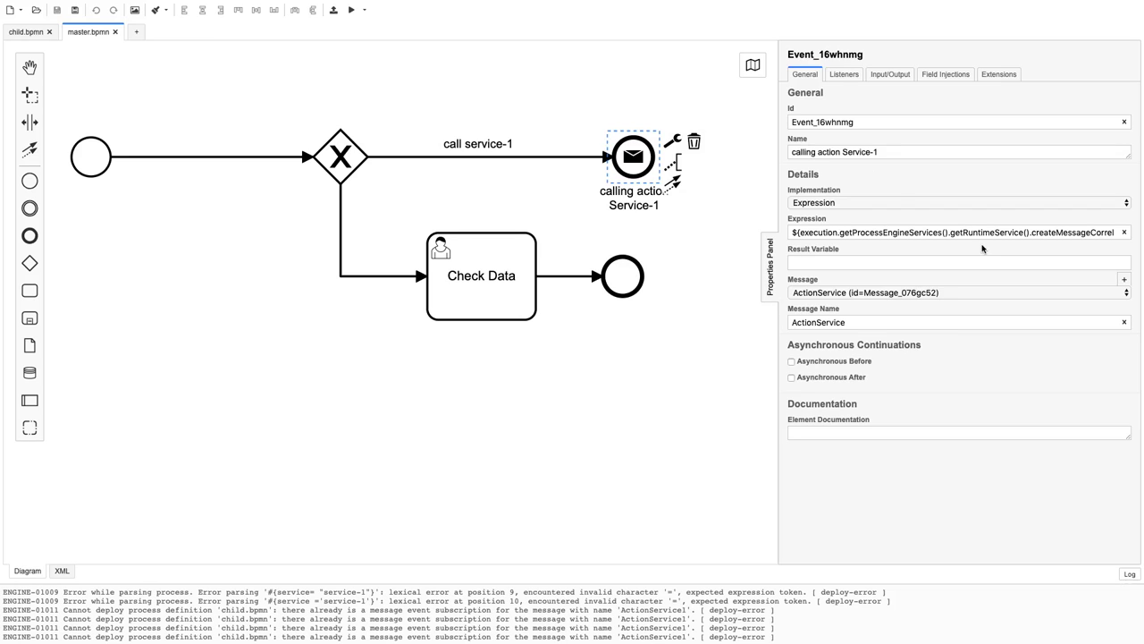
Insert .setVariable("test", 'hello') between createMessageCorrelation("ActionService") and .correlateWithResult() in the end event's expression, keeping a single dot before it
{"action": "left_click", "coordinate": [1018, 233]}
{"action": "key", "text": "shift+End"}
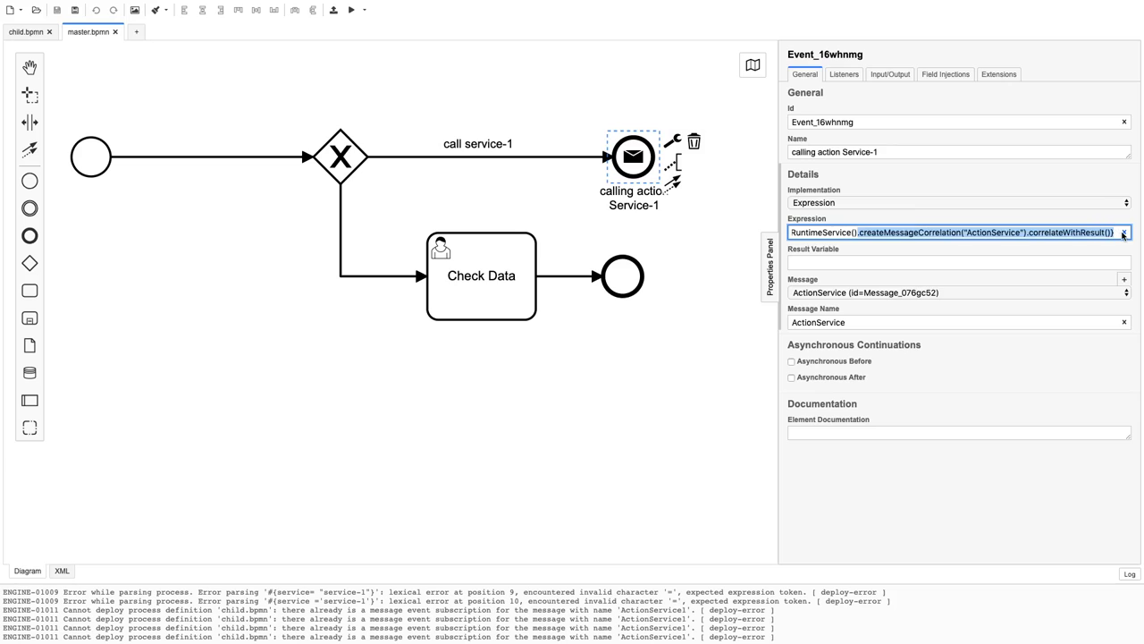
{"action": "left_click", "coordinate": [1029, 233]}
{"action": "type", "text": ".setVariable(\"test\", 'hello')."}
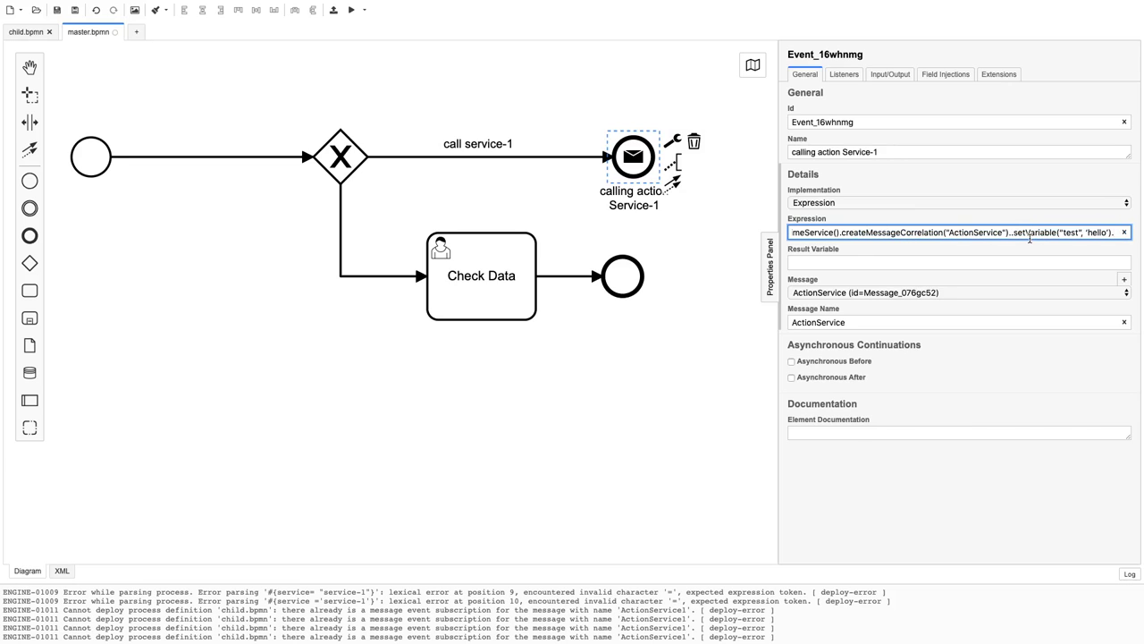
{"action": "key", "text": "End"}
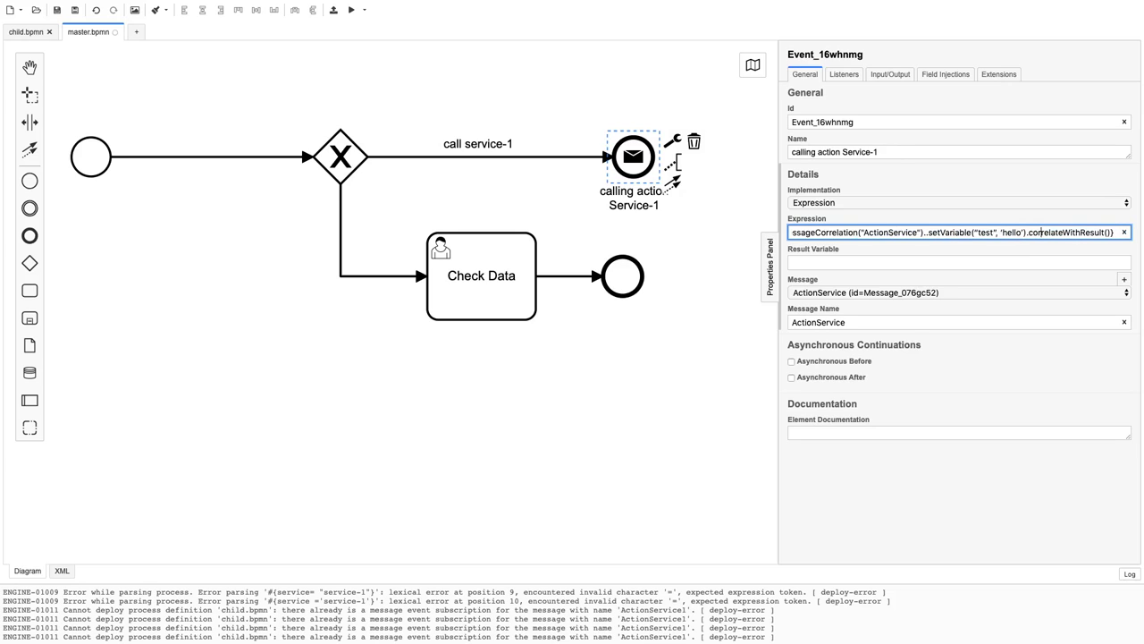
{"action": "left_click", "coordinate": [929, 232]}
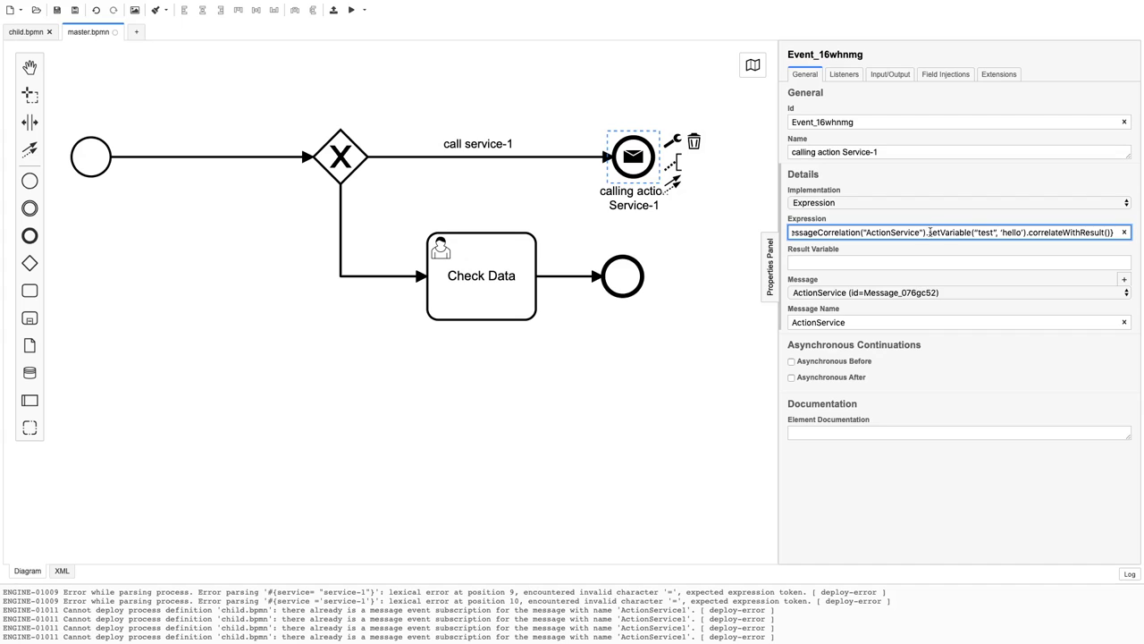
{"action": "left_click", "coordinate": [717, 284]}
Widen the properties panel for the calling action Service-1 event and review the setVariable part of its expression
{"action": "scroll", "coordinate": [717, 285], "scroll_direction": "up", "scroll_amount": 2}
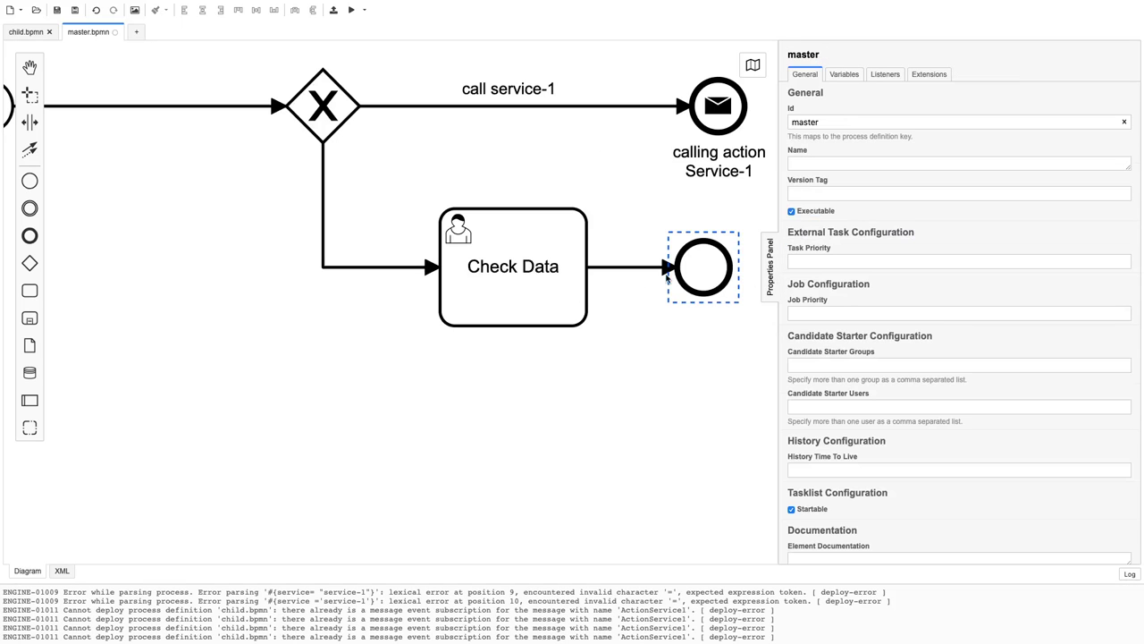
{"action": "left_click_drag", "start_coordinate": [646, 306], "coordinate": [546, 319]}
{"action": "left_click", "coordinate": [617, 118]}
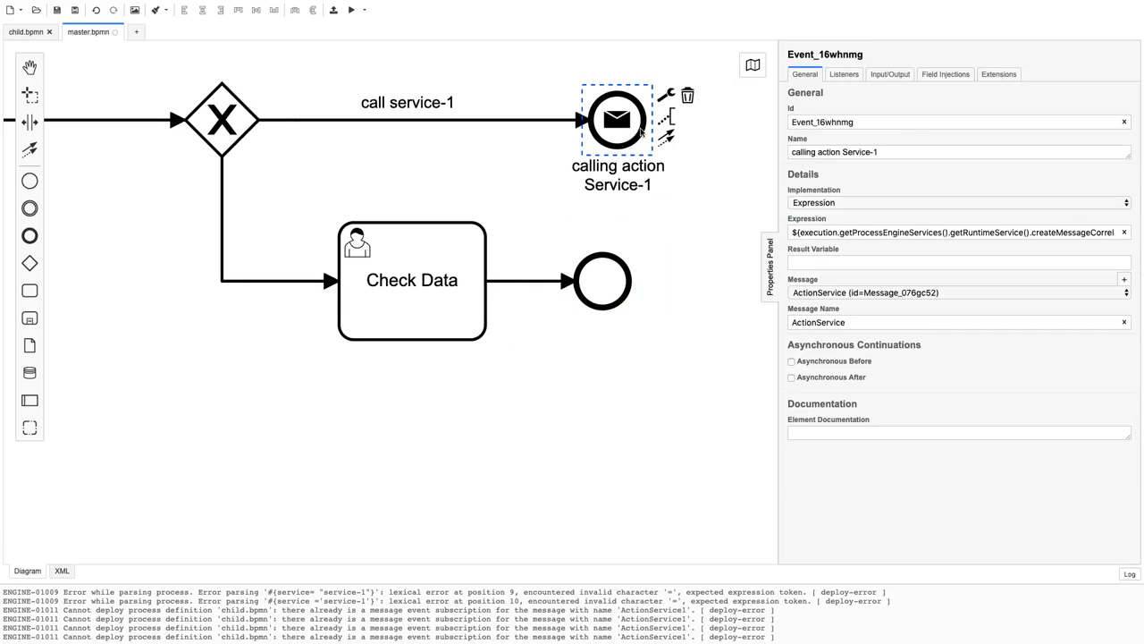
{"action": "left_click_drag", "start_coordinate": [779, 139], "coordinate": [754, 138]}
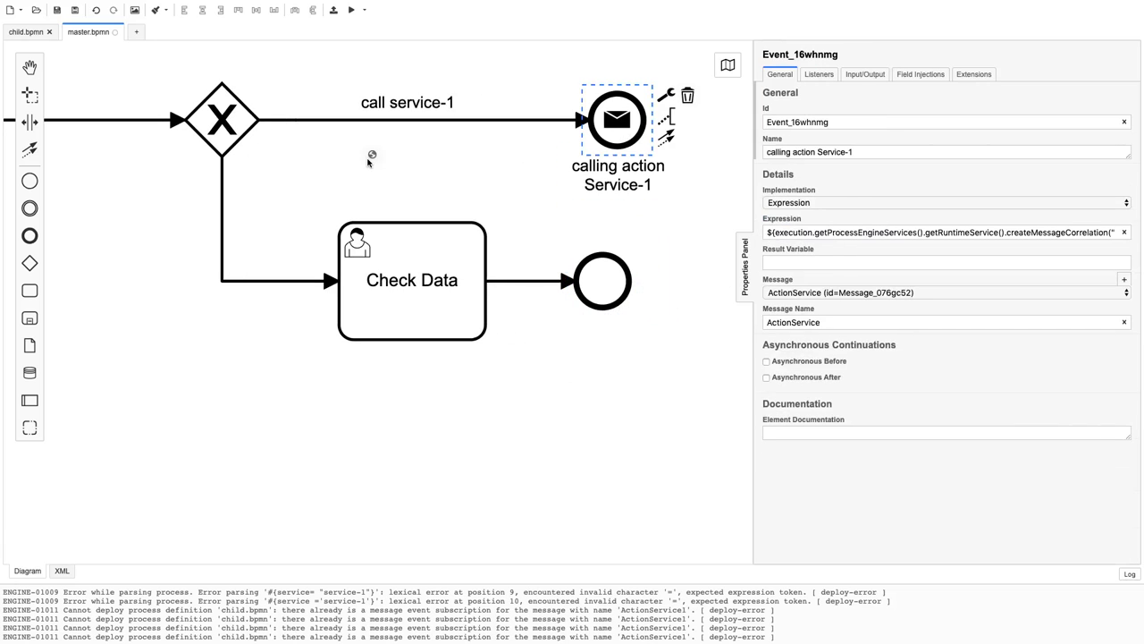
{"action": "left_click_drag", "start_coordinate": [1019, 233], "coordinate": [1128, 234]}
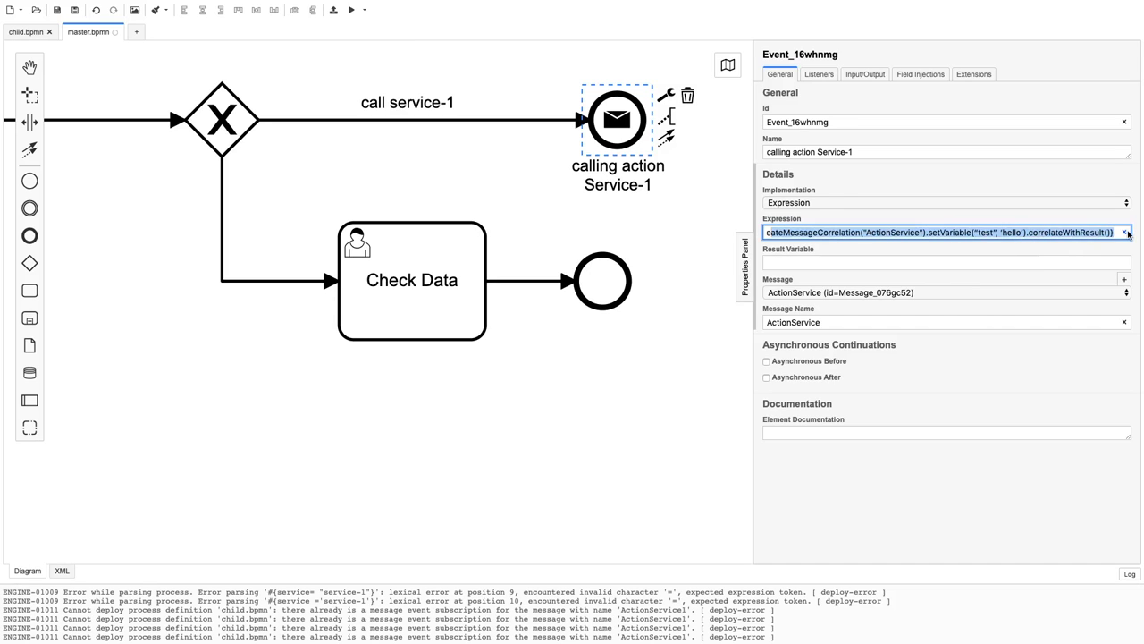
{"action": "double_click", "coordinate": [946, 232]}
Rewrite the setVariable arguments in the calling action Service-1 event's expression as "test","hello", using double quotes for both
{"action": "left_click", "coordinate": [1004, 232]}
{"action": "key", "text": "BackSpace"}
{"action": "type", "text": "'"}
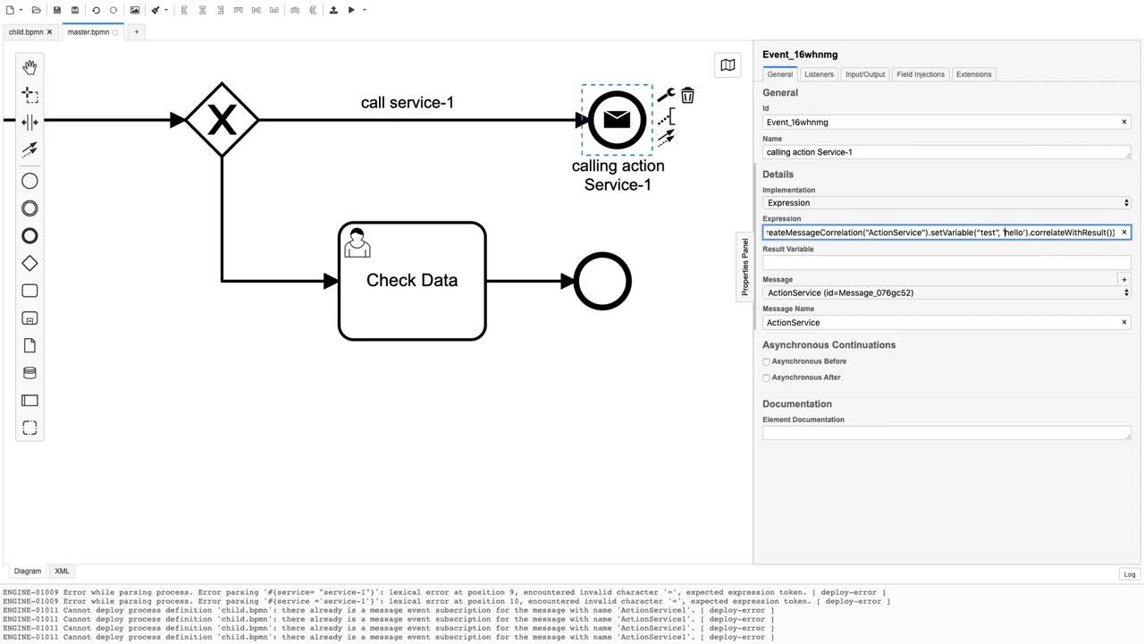
{"action": "key", "text": "BackSpace"}
{"action": "key", "text": "BackSpace"}
{"action": "key", "text": "BackSpace"}
{"action": "key", "text": "BackSpace"}
{"action": "key", "text": "BackSpace"}
{"action": "key", "text": "BackSpace"}
{"action": "key", "text": "BackSpace"}
{"action": "key", "text": "BackSpace"}
{"action": "key", "text": "BackSpace"}
{"action": "key", "text": "BackSpace"}
{"action": "key", "text": "BackSpace"}
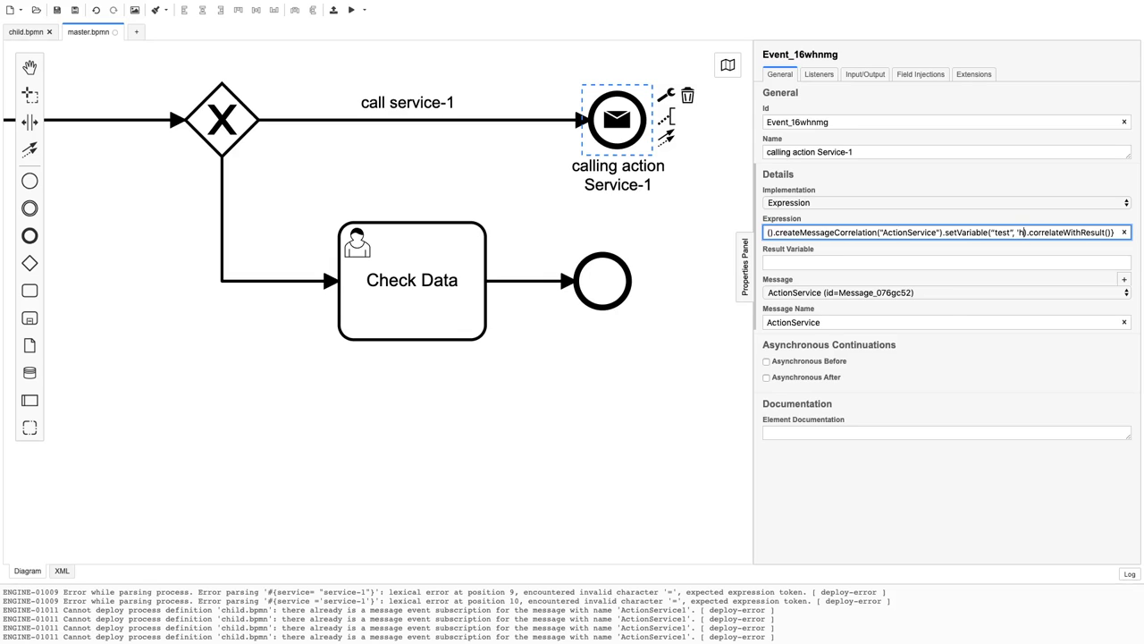
{"action": "key", "text": "BackSpace"}
{"action": "key", "text": "BackSpace"}
{"action": "key", "text": "BackSpace"}
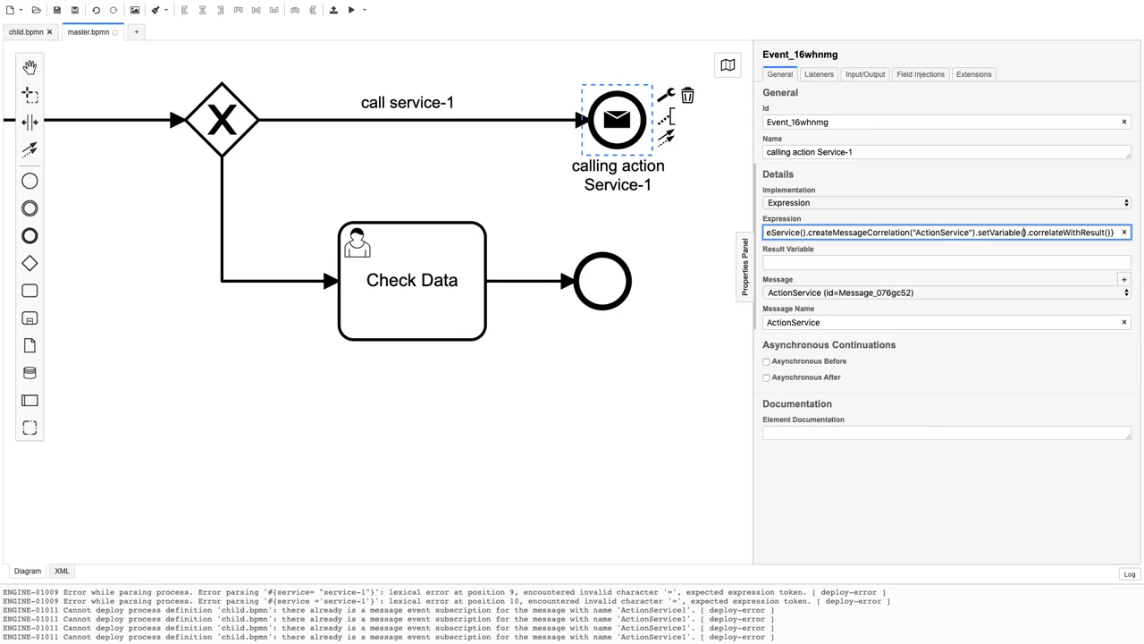
{"action": "type", "text": "\"\"test, hello"}
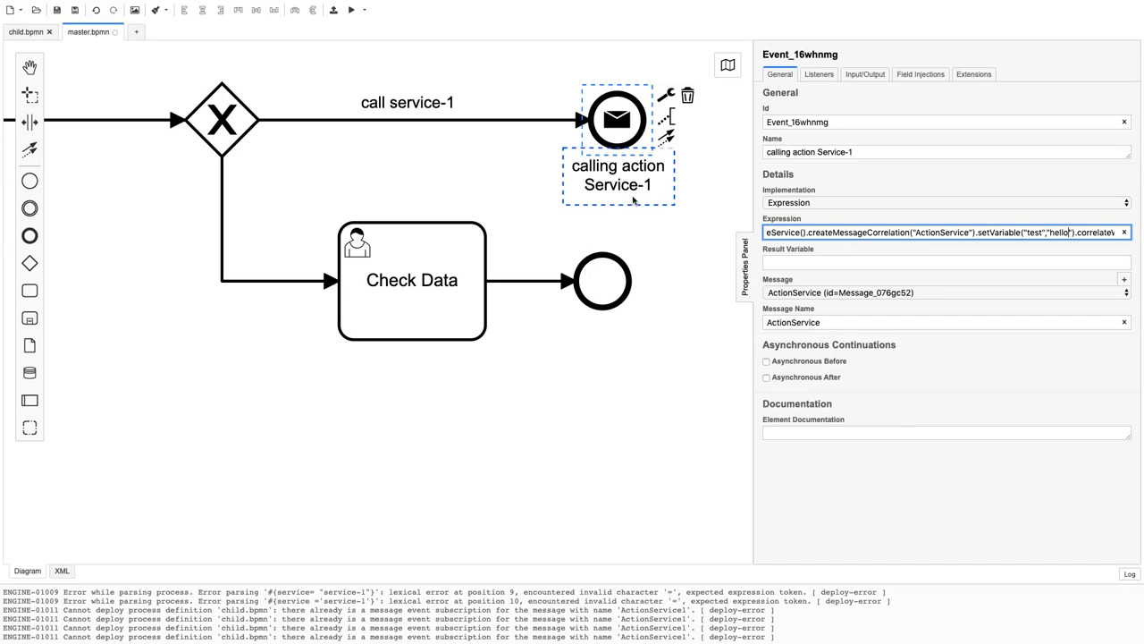
{"action": "left_click", "coordinate": [684, 235]}
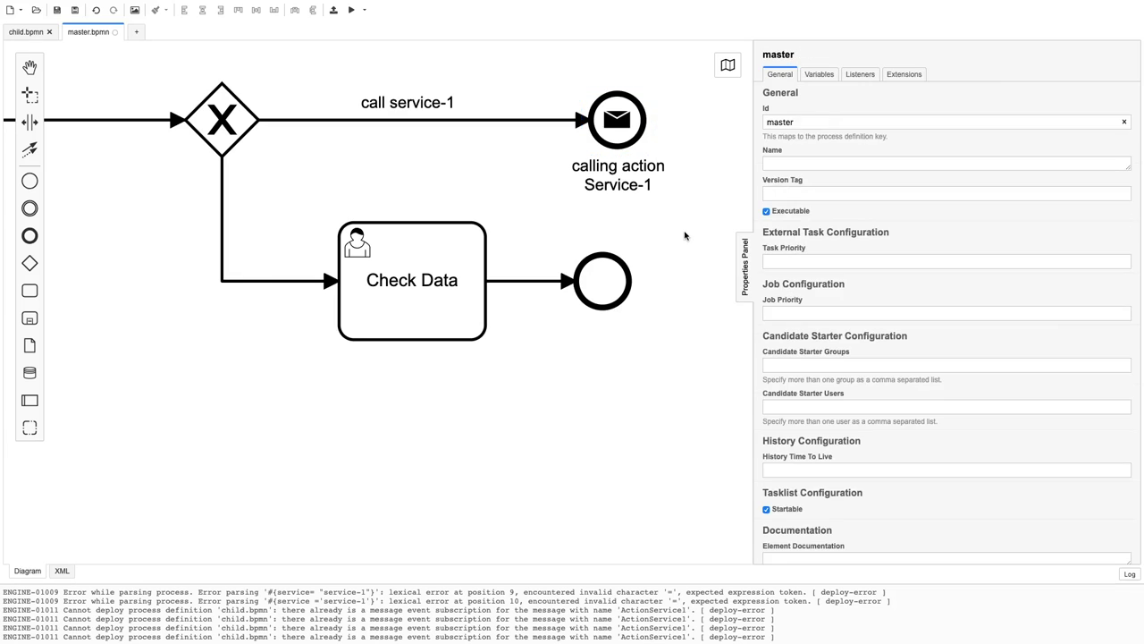
{"action": "left_click", "coordinate": [620, 131]}
{"action": "scroll", "coordinate": [582, 223], "scroll_direction": "left", "scroll_amount": 2}
{"action": "scroll", "coordinate": [582, 223], "scroll_direction": "up", "scroll_amount": 1}
{"action": "left_click", "coordinate": [334, 11]}
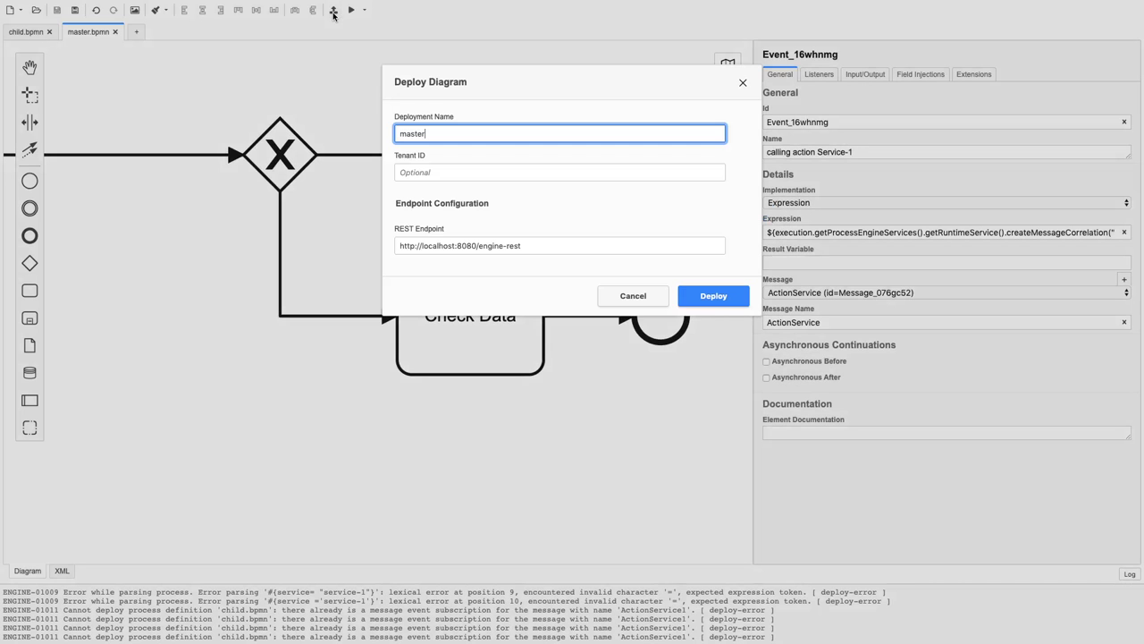
{"action": "left_click", "coordinate": [608, 296]}
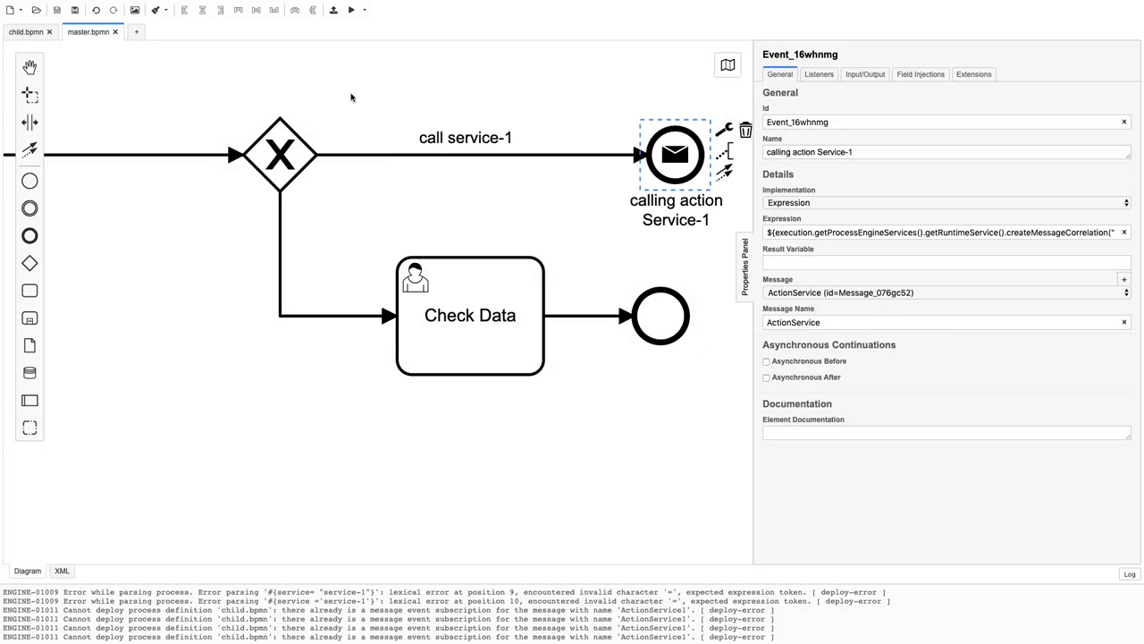
{"action": "left_click", "coordinate": [335, 11]}
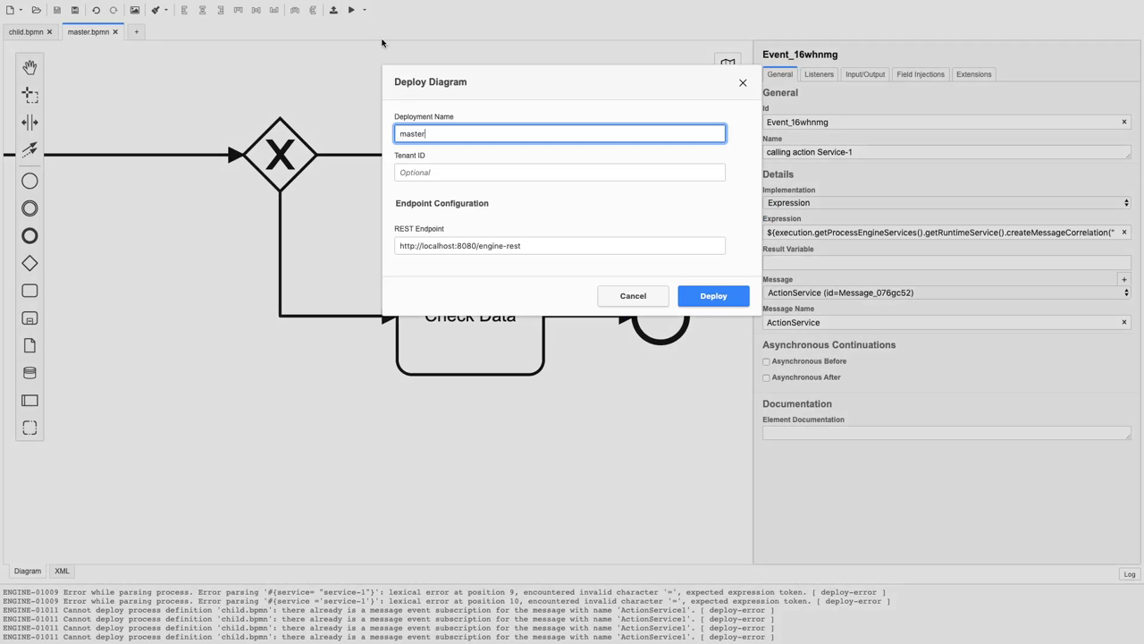
{"action": "left_click", "coordinate": [715, 296]}
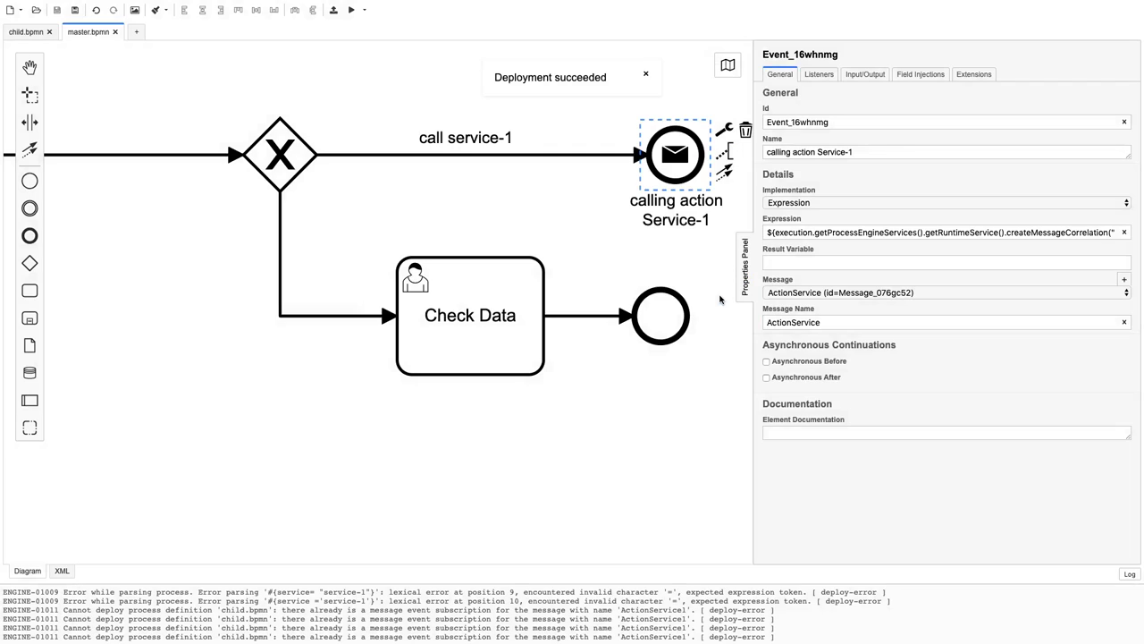
Look at the child diagram, then review the setVariable part of the calling action Service-1 expression in the master diagram
{"action": "left_click", "coordinate": [25, 34]}
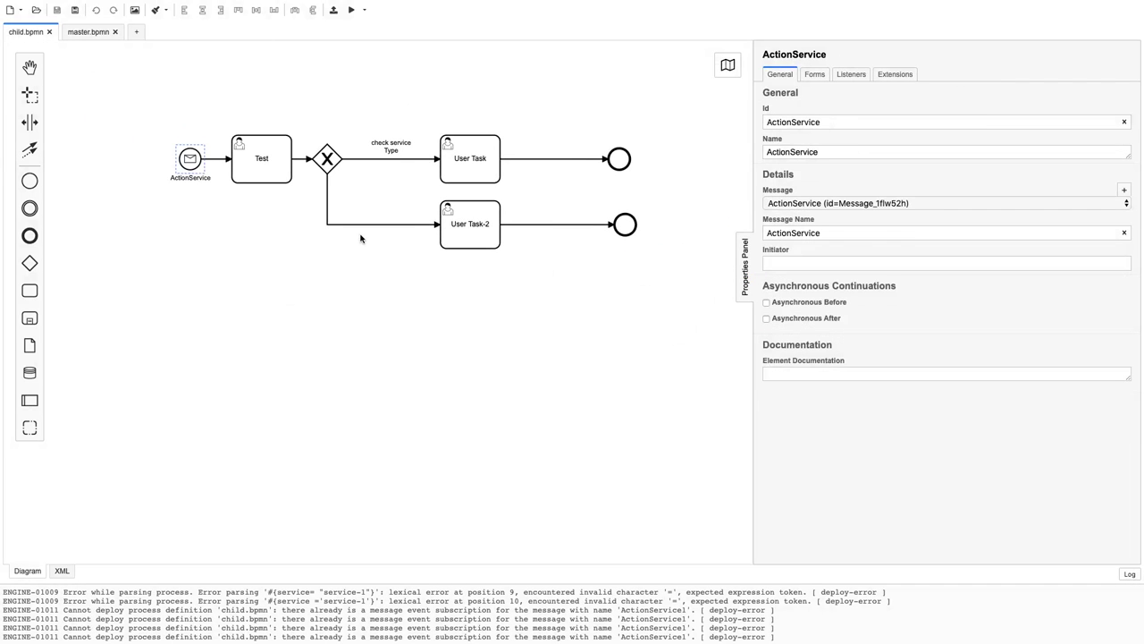
{"action": "left_click", "coordinate": [85, 34]}
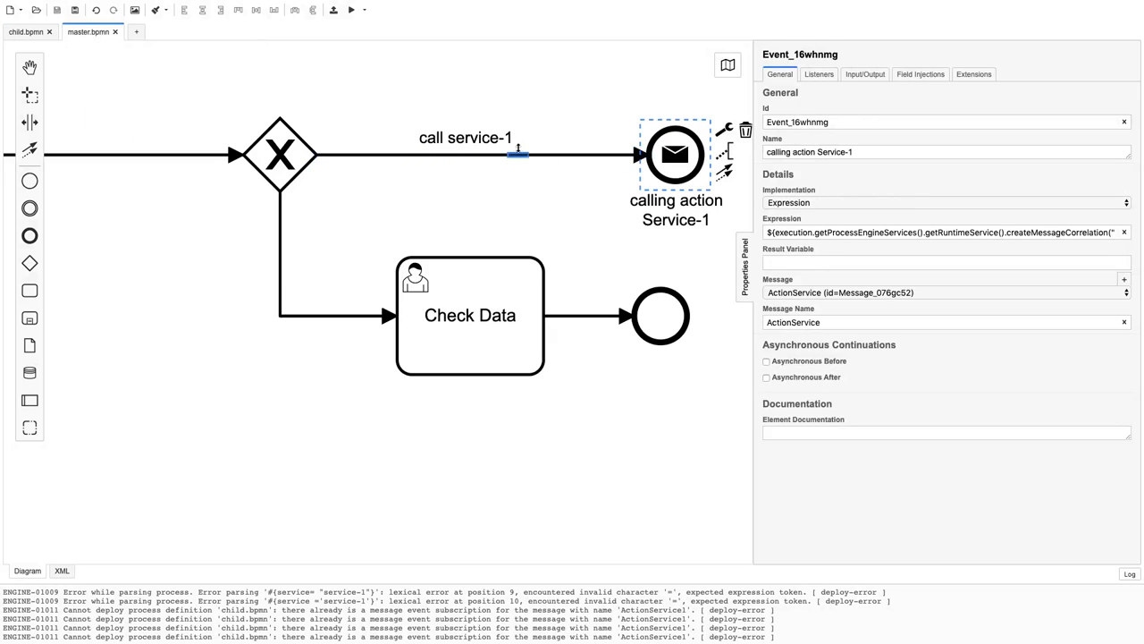
{"action": "left_click", "coordinate": [678, 156]}
{"action": "left_click", "coordinate": [1066, 231]}
{"action": "key", "text": "End"}
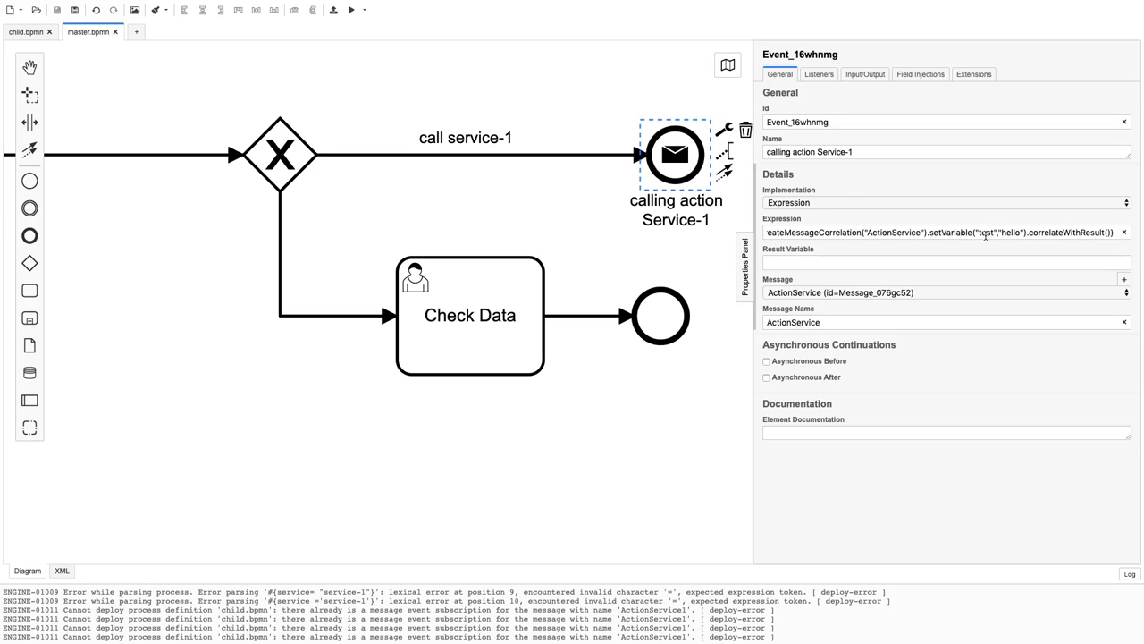
Change the variable name to test in the condition expression of the child diagram's check service Type flow
{"action": "left_click", "coordinate": [27, 32]}
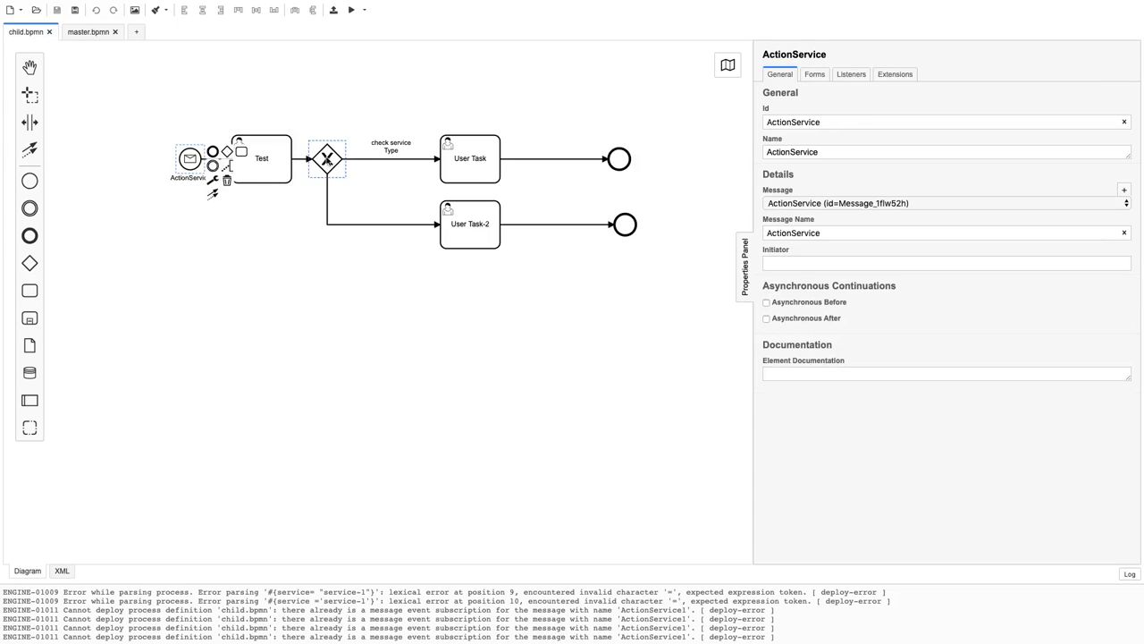
{"action": "left_click", "coordinate": [381, 161]}
{"action": "double_click", "coordinate": [803, 233]}
{"action": "type", "text": "test"}
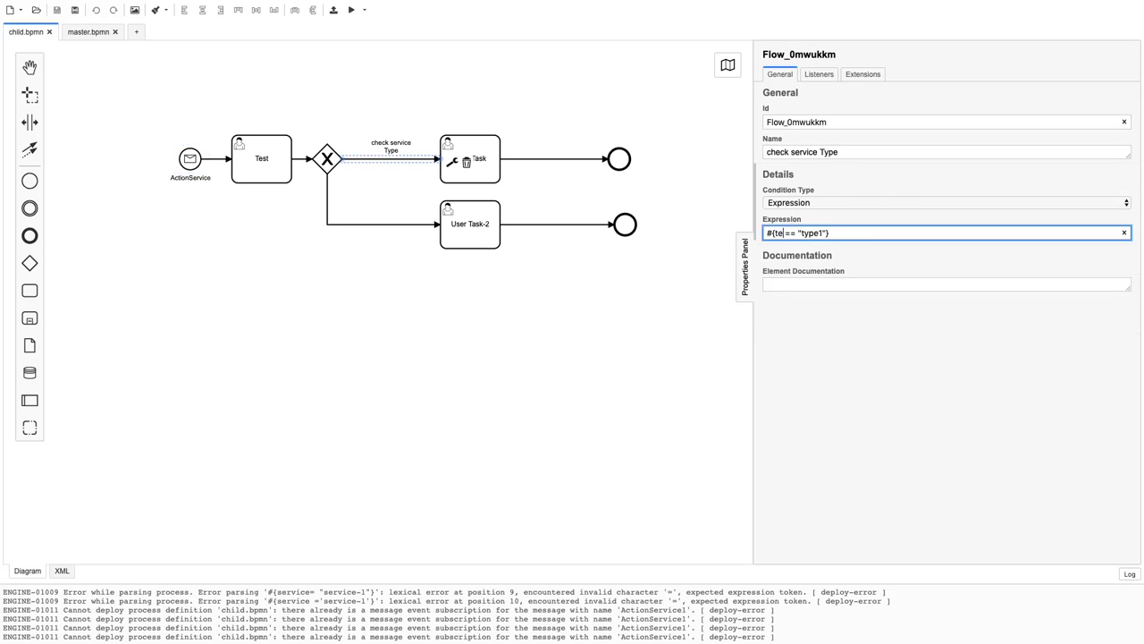
{"action": "left_click_drag", "start_coordinate": [809, 234], "coordinate": [820, 233]}
{"action": "type", "text": ".setVariable(\"test\", 'hello')"}
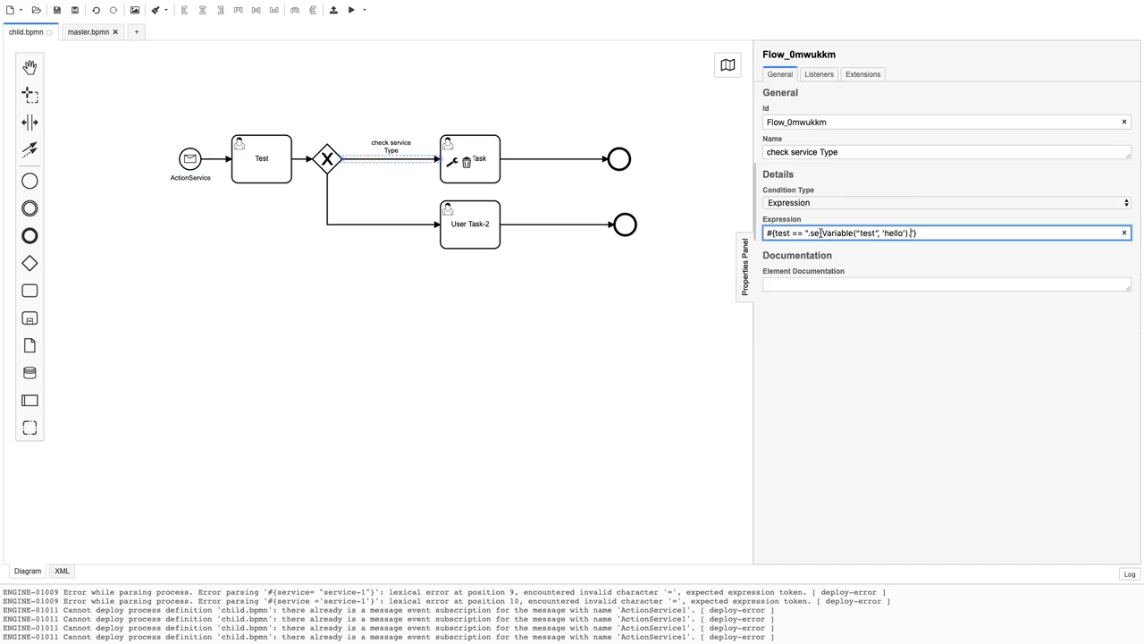
{"action": "key", "text": "ctrl+z"}
Set the comparison value in the check service Type flow's condition expression to "hello"
{"action": "double_click", "coordinate": [821, 233]}
{"action": "type", "text": "hello"}
{"action": "left_click", "coordinate": [590, 281]}
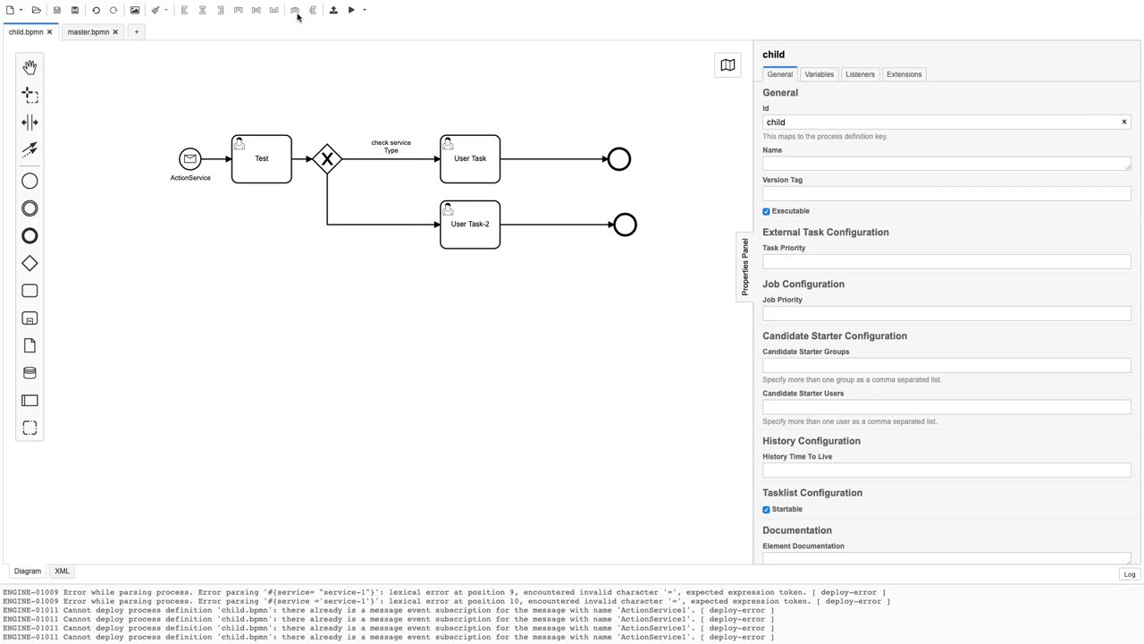
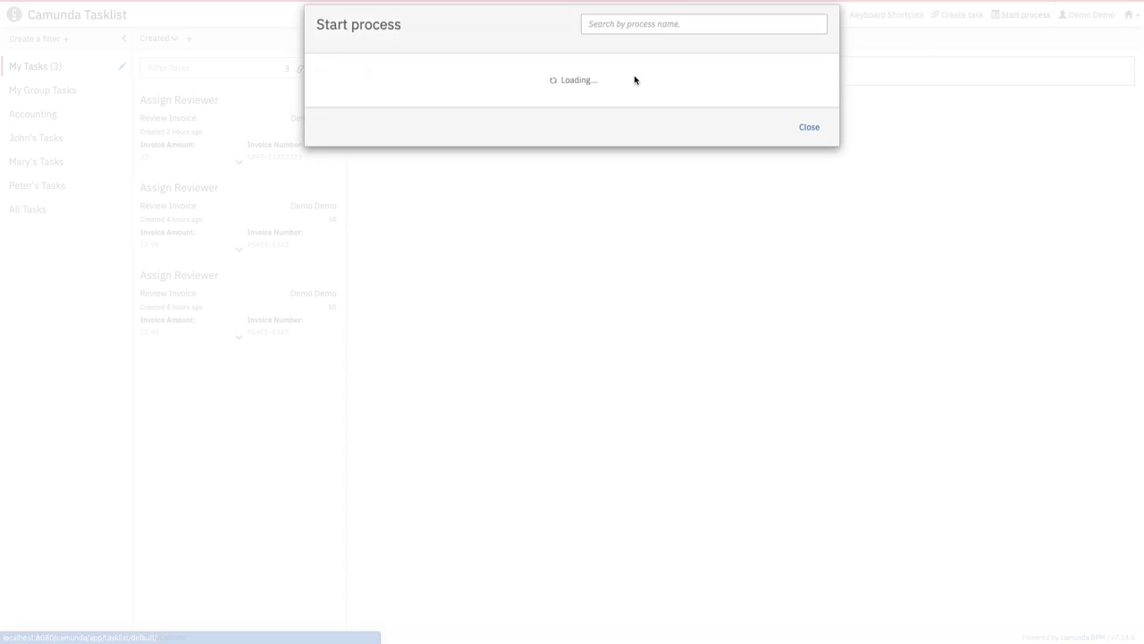
Choose the master process to start in Tasklist and add a start variable named service
{"action": "left_click", "coordinate": [323, 145]}
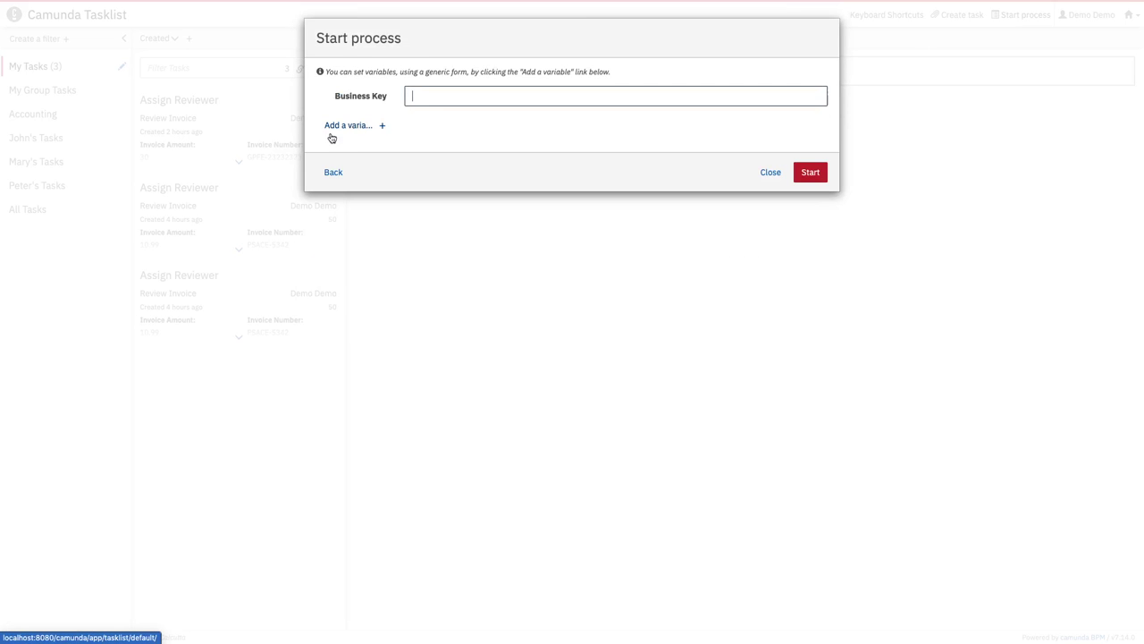
{"action": "left_click", "coordinate": [346, 126]}
{"action": "left_click", "coordinate": [436, 152]}
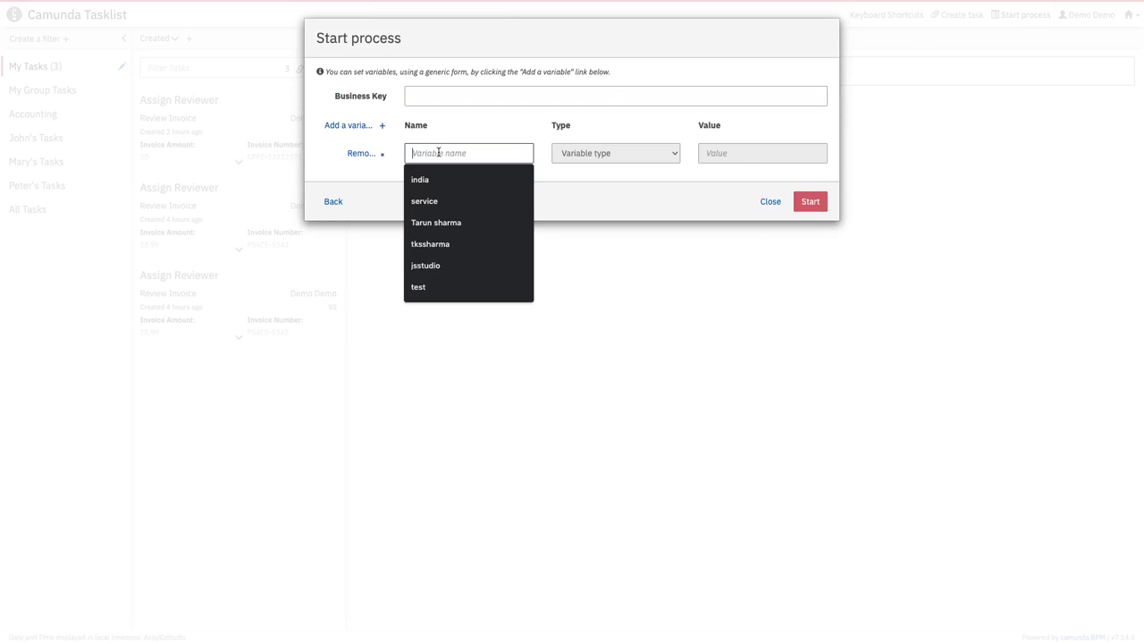
{"action": "type", "text": "ss"}
{"action": "key", "text": "BackSpace"}
{"action": "key", "text": "BackSpace"}
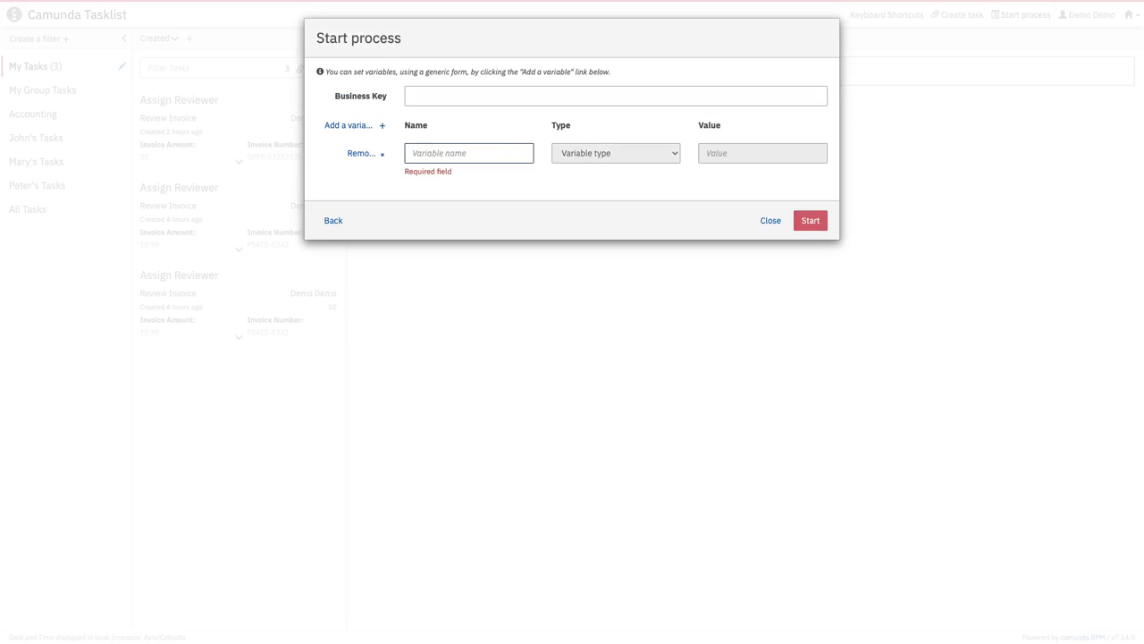
{"action": "type", "text": "service"}
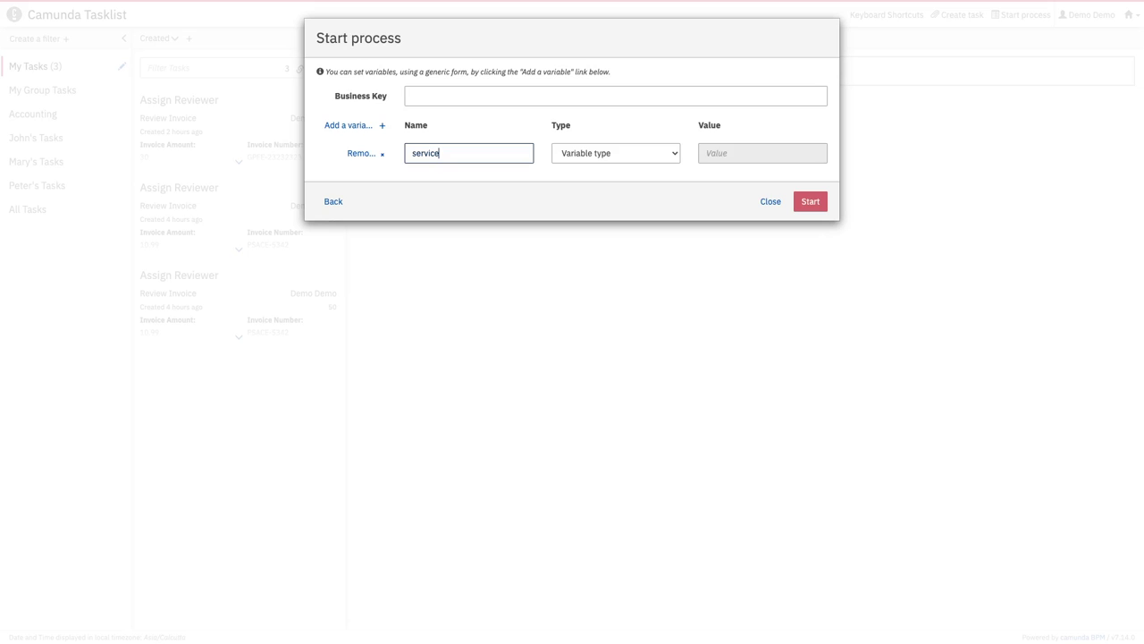
Give the service variable the type String and the value test, and start the process
{"action": "left_click", "coordinate": [722, 149]}
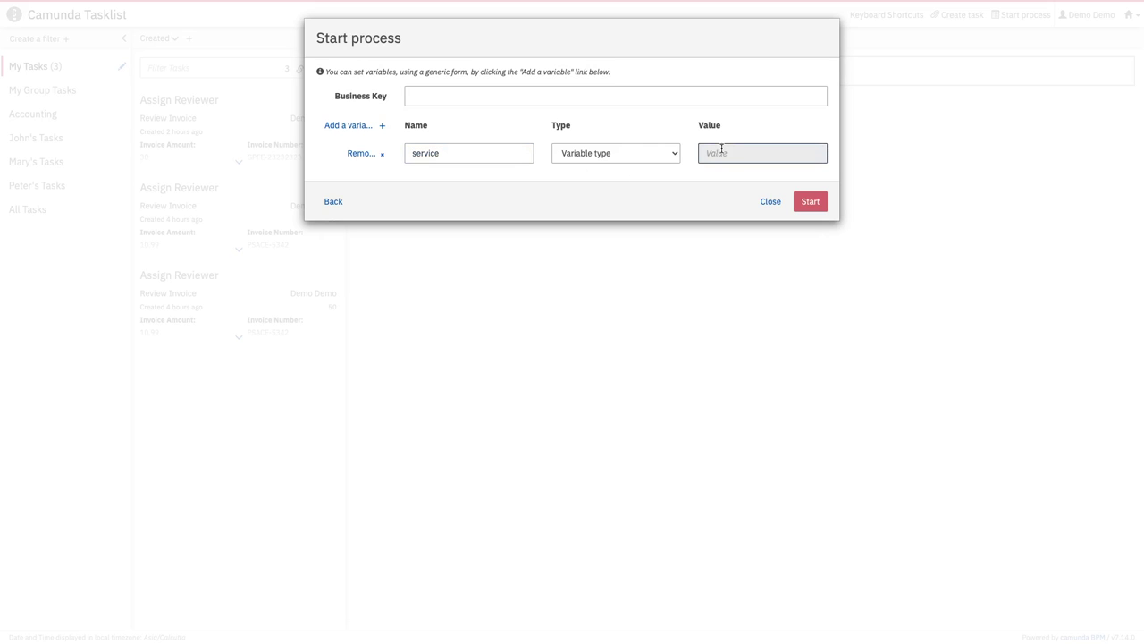
{"action": "left_click", "coordinate": [626, 156]}
{"action": "left_click", "coordinate": [579, 222]}
{"action": "left_click", "coordinate": [745, 151]}
{"action": "type", "text": "test"}
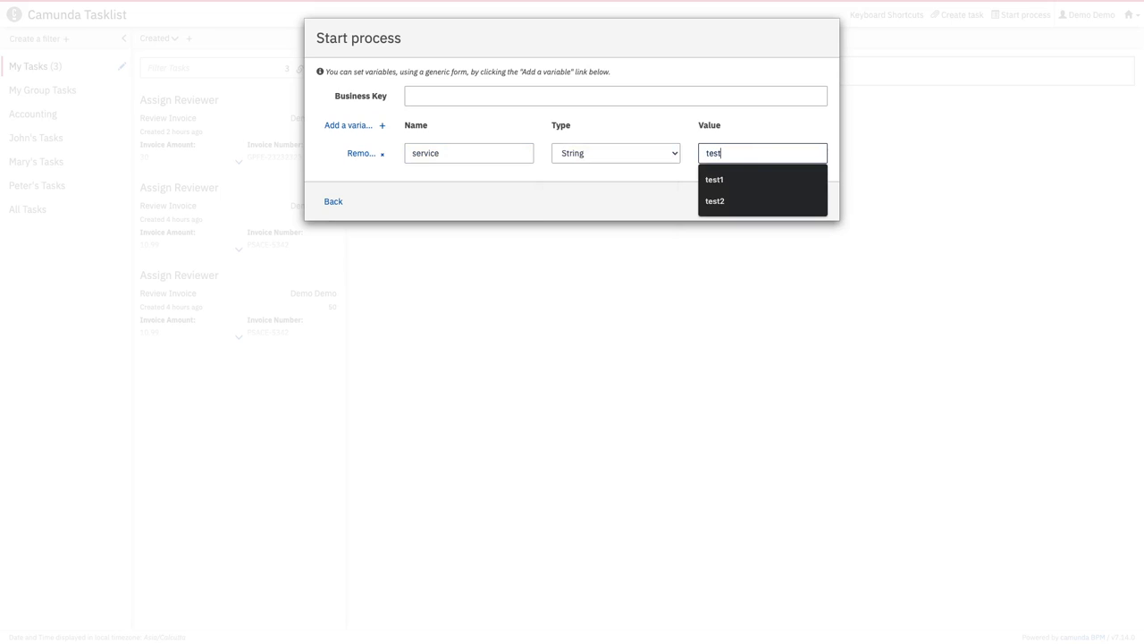
{"action": "left_click", "coordinate": [673, 136]}
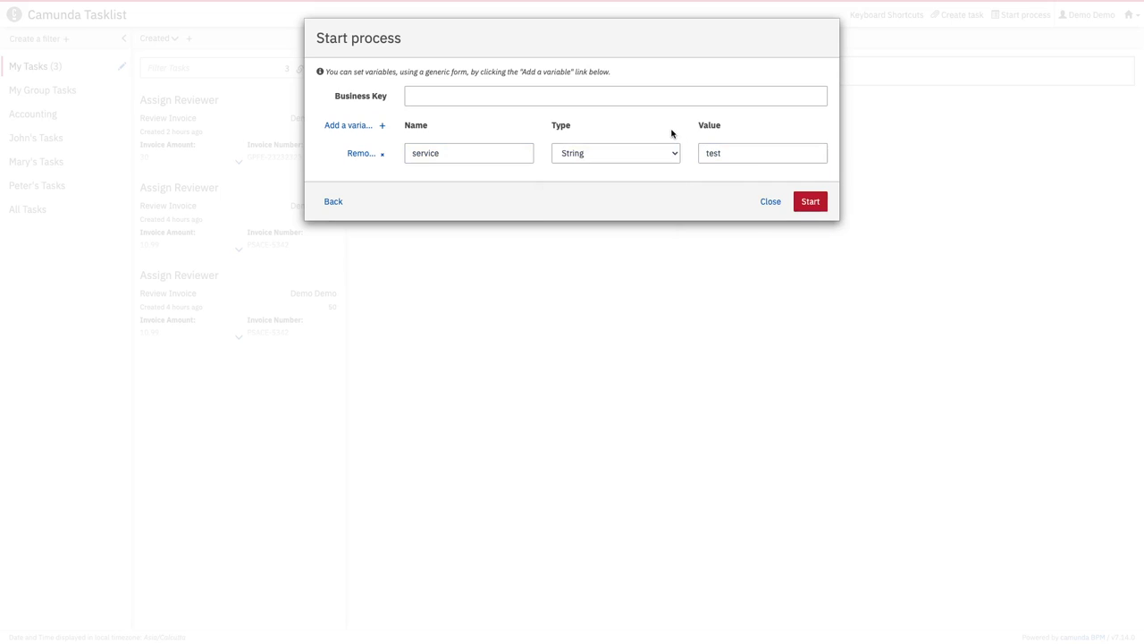
{"action": "left_click", "coordinate": [810, 207]}
Switch to Camunda Cockpit and open the master process definition from the deployed definitions to inspect its running instances
{"action": "left_click", "coordinate": [1131, 15]}
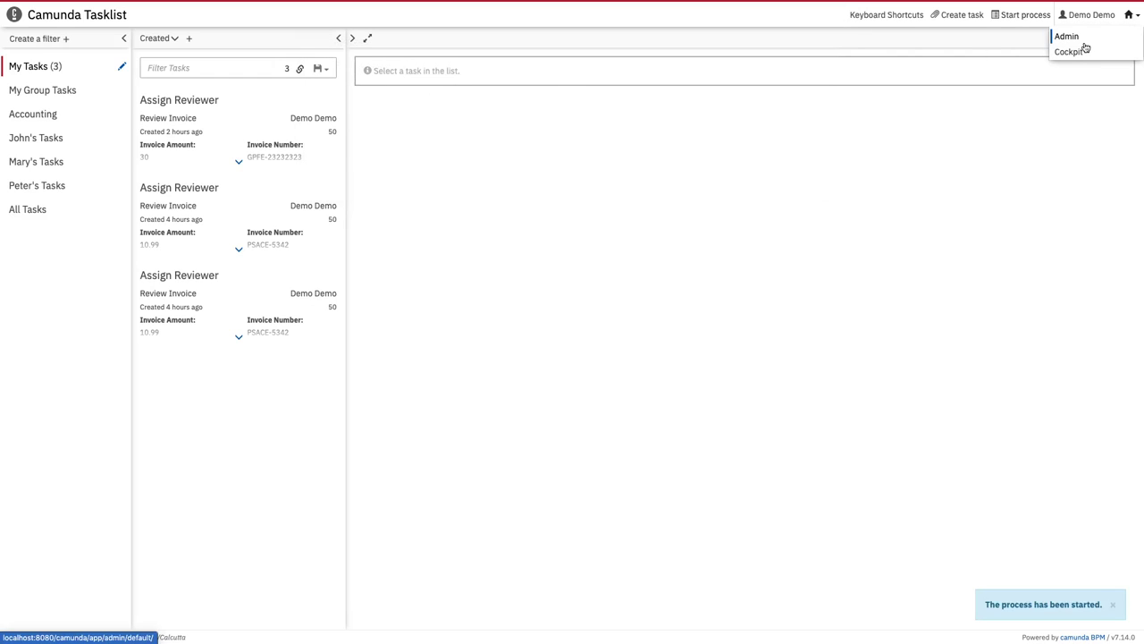
{"action": "left_click", "coordinate": [1067, 52]}
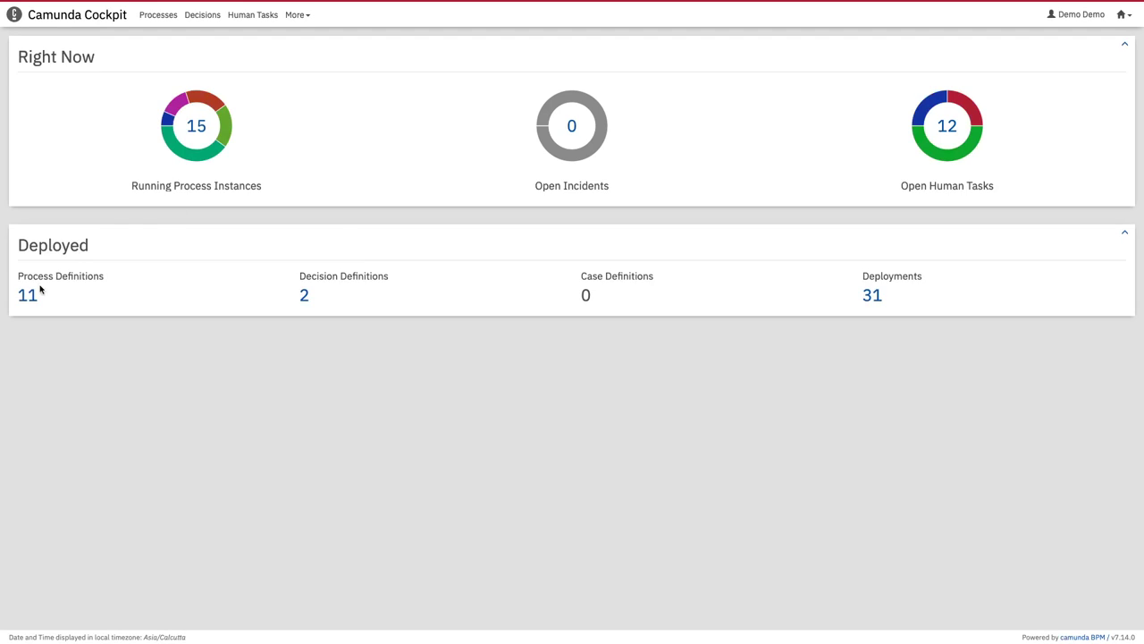
{"action": "left_click", "coordinate": [27, 296]}
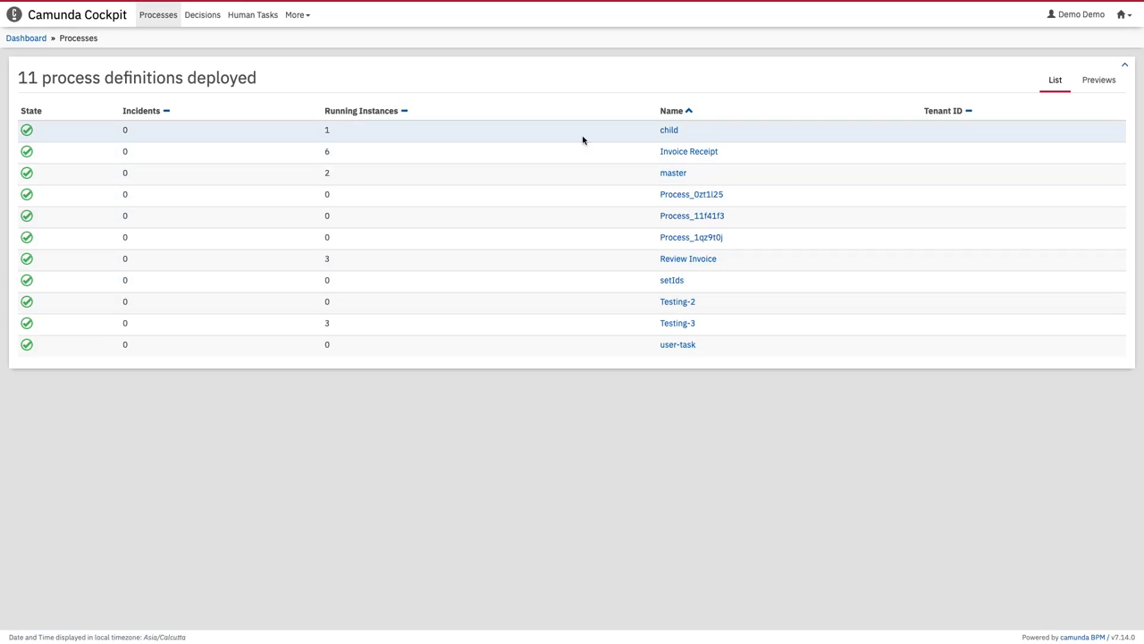
{"action": "left_click", "coordinate": [675, 175]}
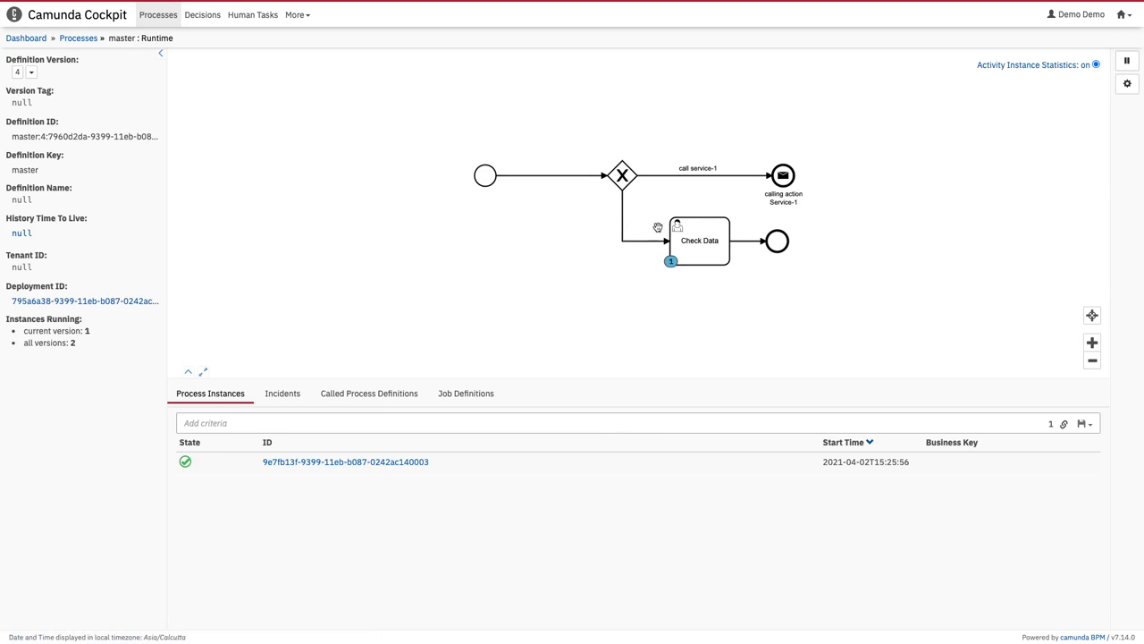
Switch to the Modeler and check the condition expressions on the master gateway's call service-1 and Check Data flows
{"action": "key", "text": "ctrl+Left"}
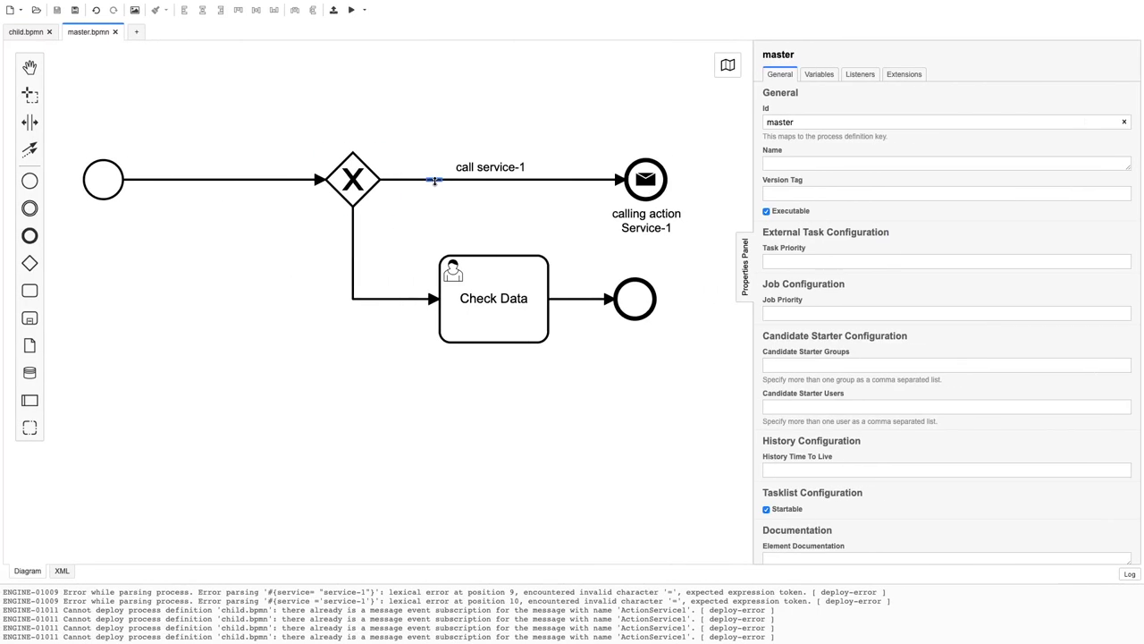
{"action": "left_click", "coordinate": [434, 180]}
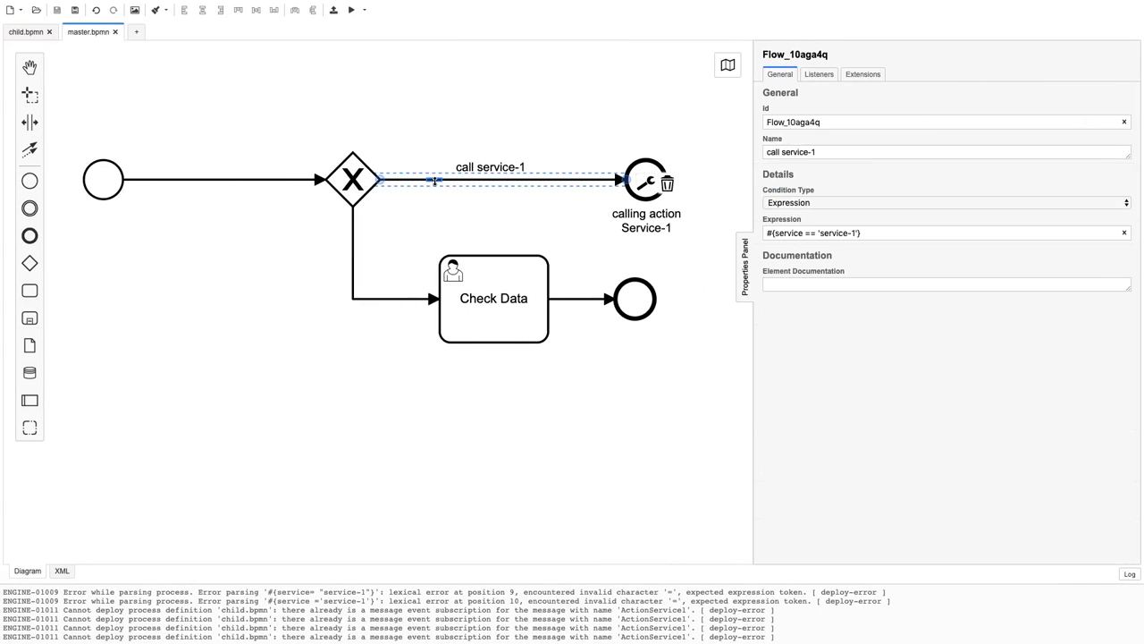
{"action": "left_click", "coordinate": [372, 298]}
{"action": "left_click", "coordinate": [522, 297]}
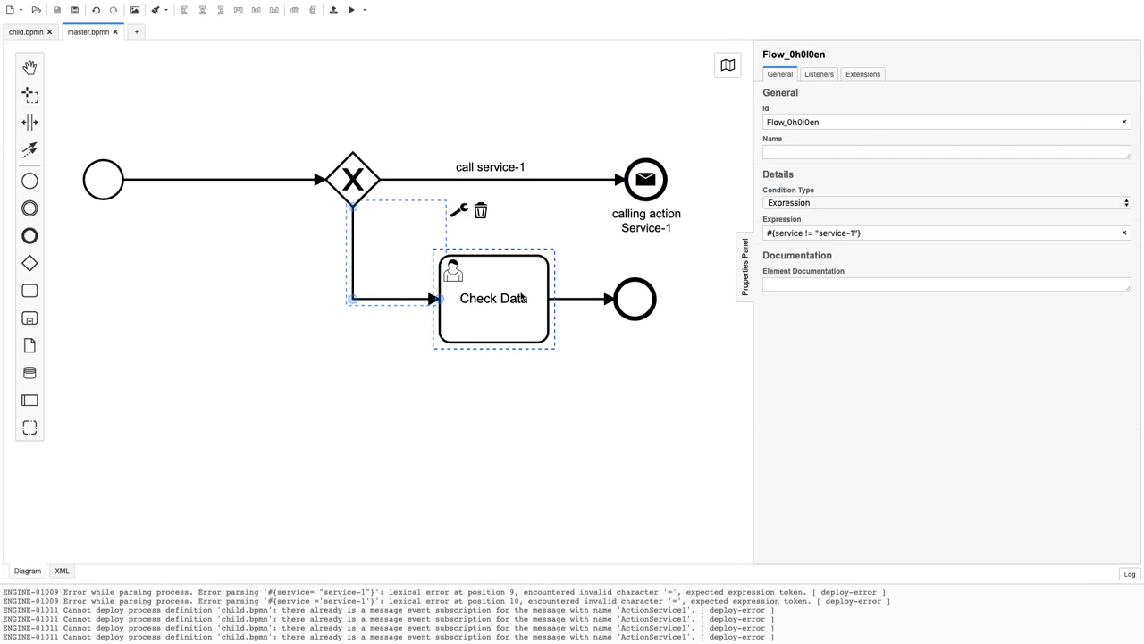
{"action": "left_click", "coordinate": [440, 180]}
{"action": "left_click_drag", "start_coordinate": [858, 233], "coordinate": [819, 232]}
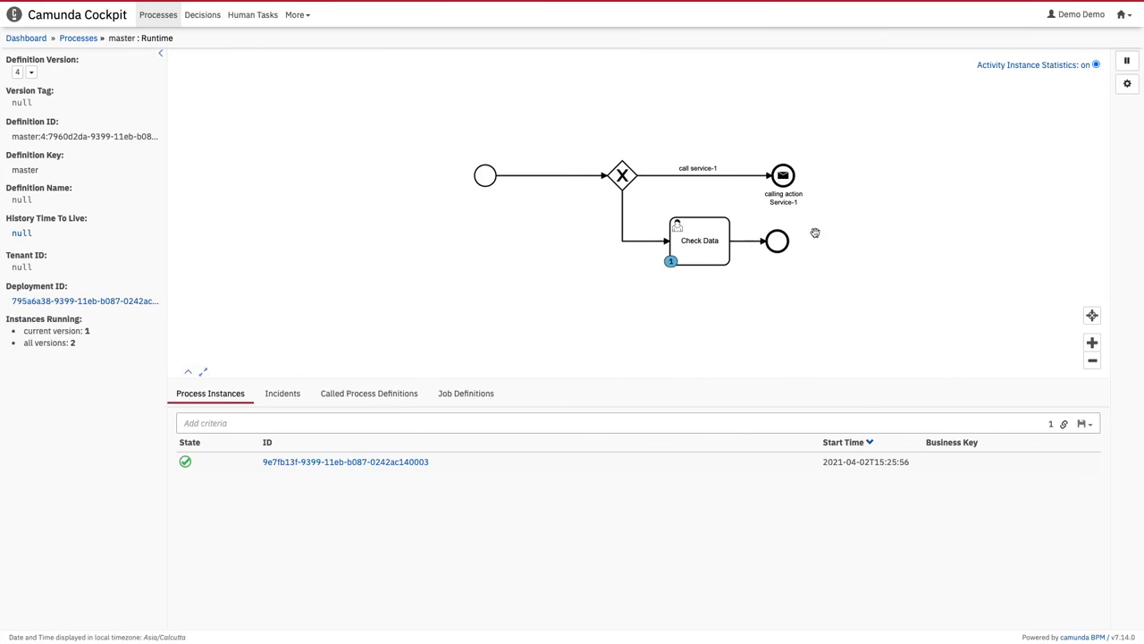
Open the running master process instance waiting at Check Data in Cockpit and delete it
{"action": "left_click", "coordinate": [702, 252]}
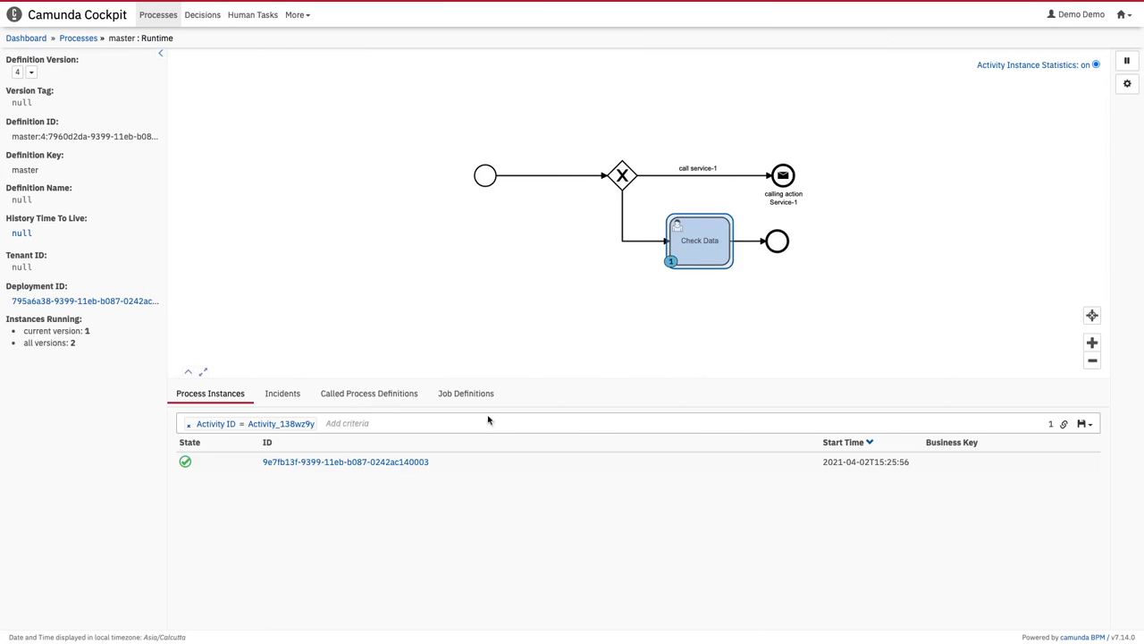
{"action": "left_click", "coordinate": [384, 462]}
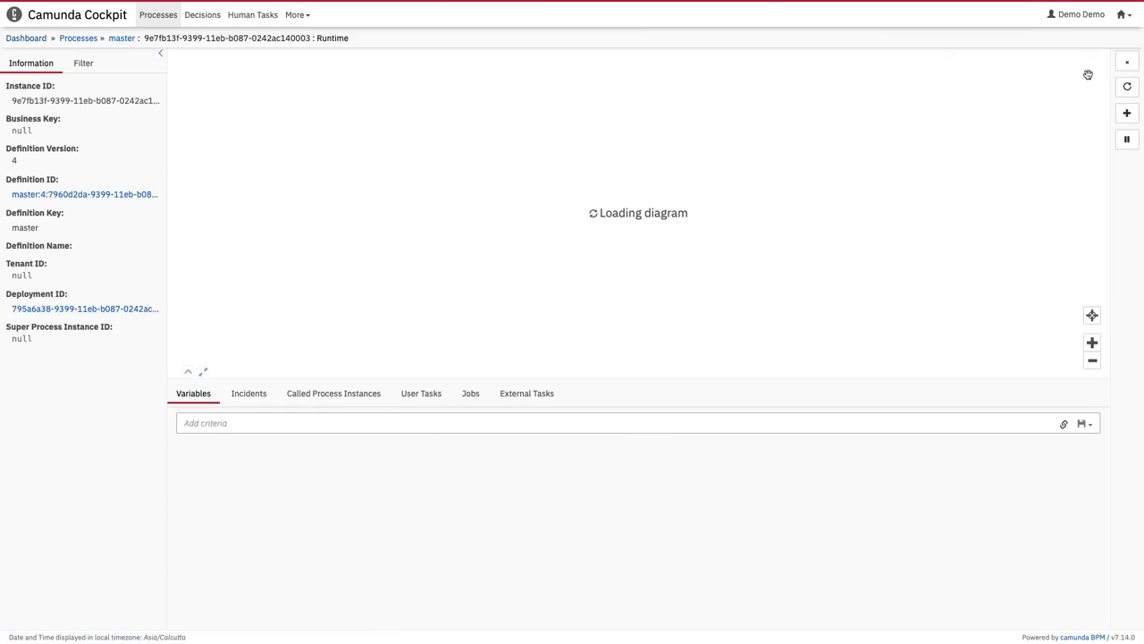
{"action": "left_click", "coordinate": [1127, 62]}
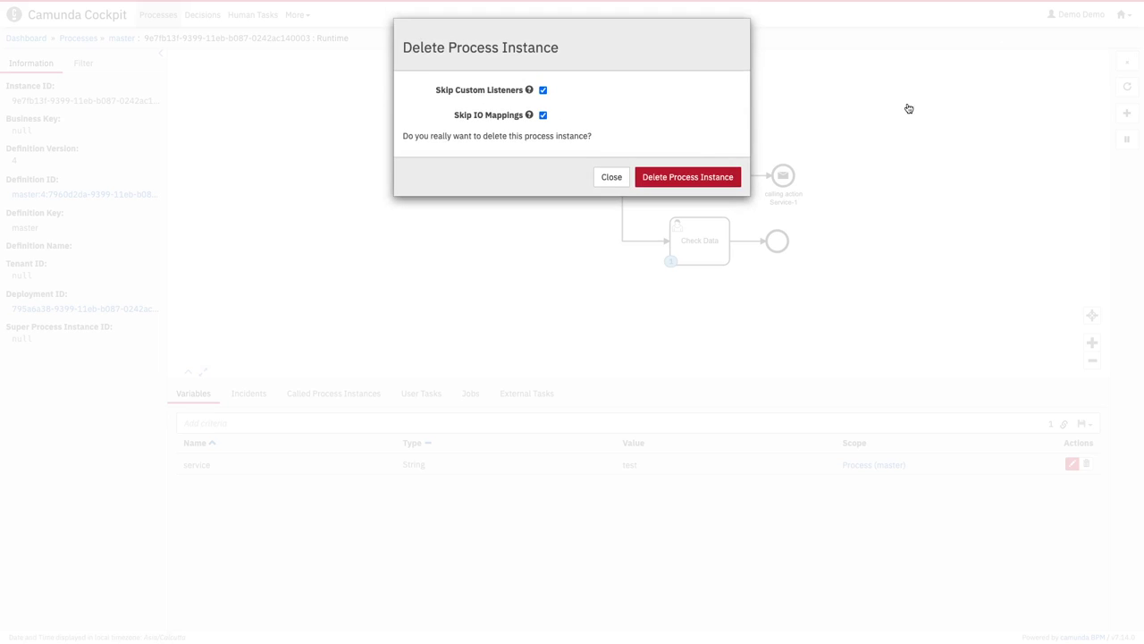
{"action": "left_click", "coordinate": [686, 178]}
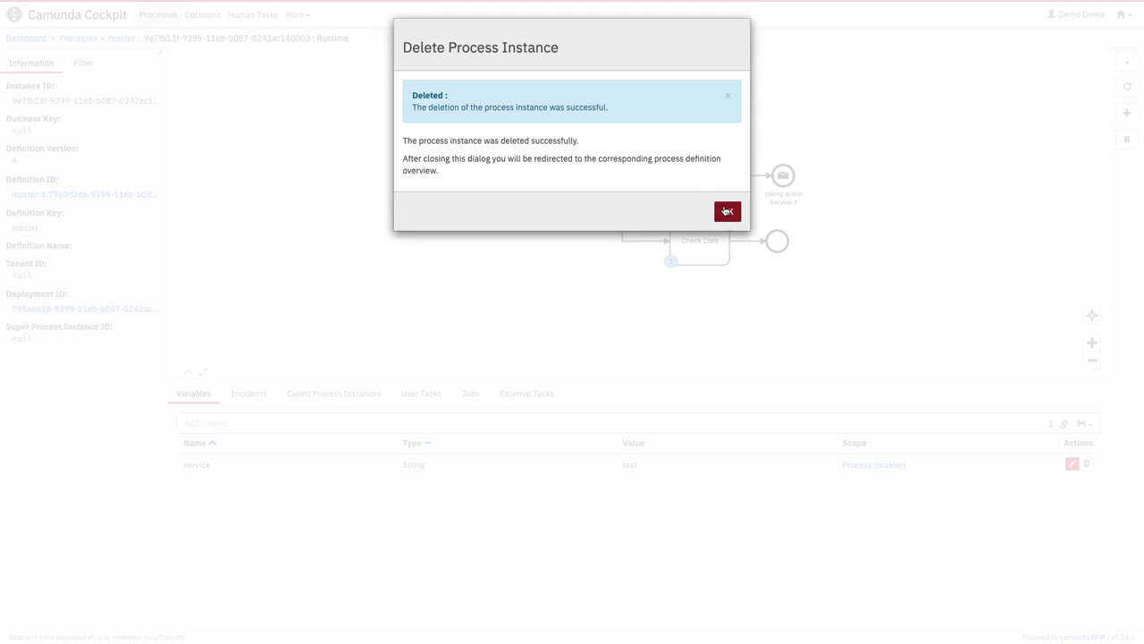
{"action": "left_click", "coordinate": [726, 211]}
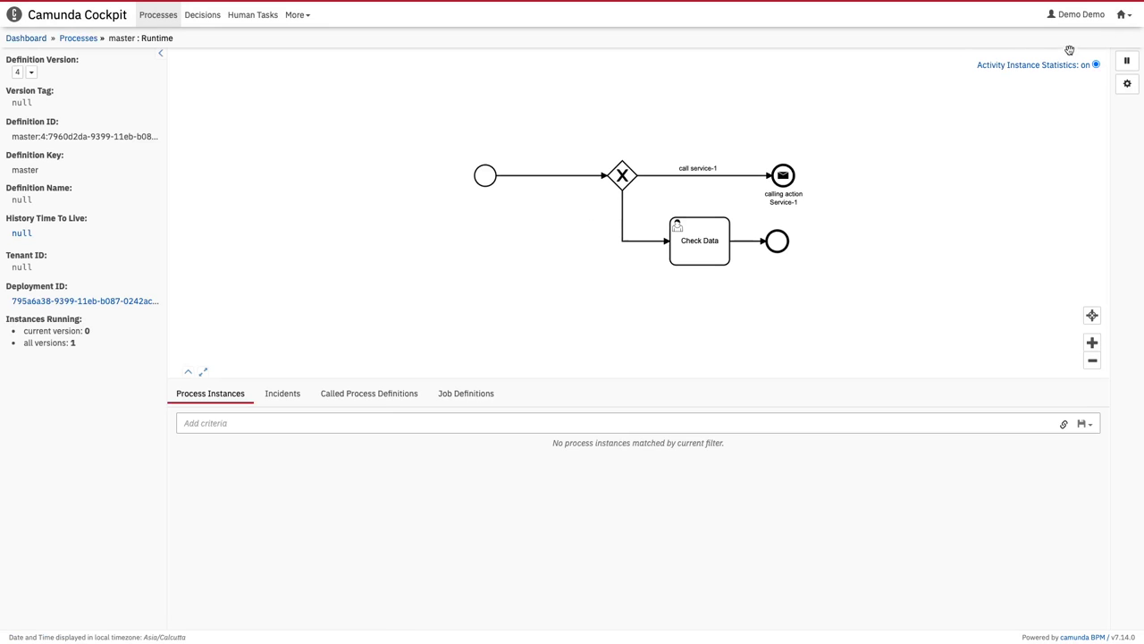
Switch to Camunda Tasklist, choose the master process to start again, and add a start variable named service
{"action": "left_click", "coordinate": [1122, 20]}
{"action": "left_click", "coordinate": [1072, 51]}
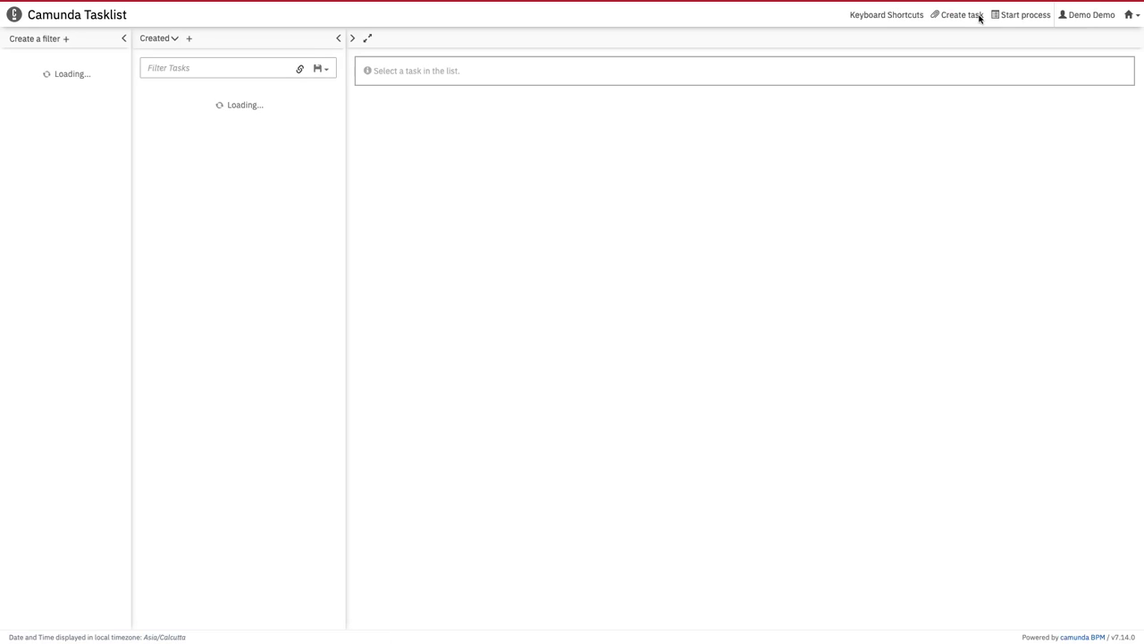
{"action": "left_click", "coordinate": [1014, 16]}
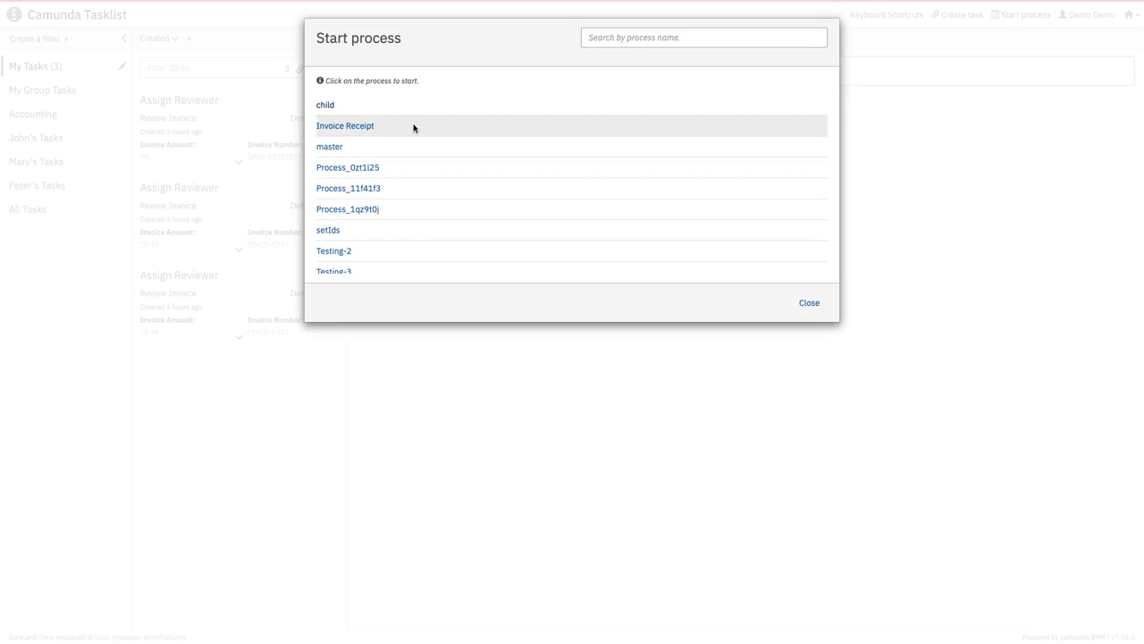
{"action": "left_click", "coordinate": [327, 147]}
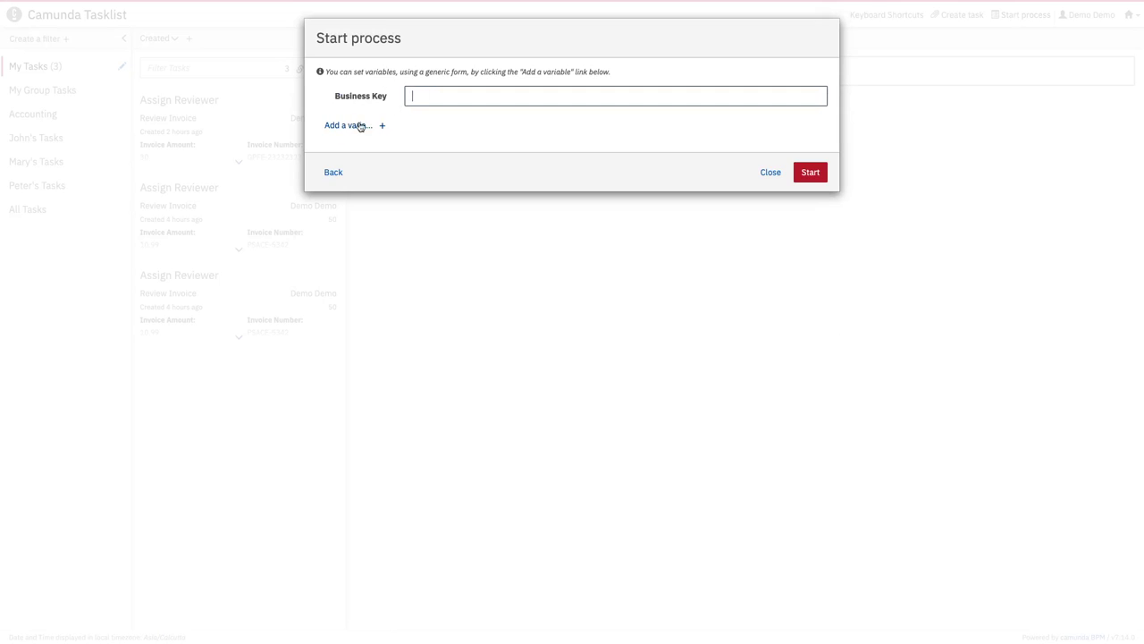
{"action": "left_click", "coordinate": [364, 124]}
{"action": "left_click", "coordinate": [434, 153]}
{"action": "type", "text": "service"}
Set the service variable to type String with the value service-1, and start the master process
{"action": "left_click", "coordinate": [558, 154]}
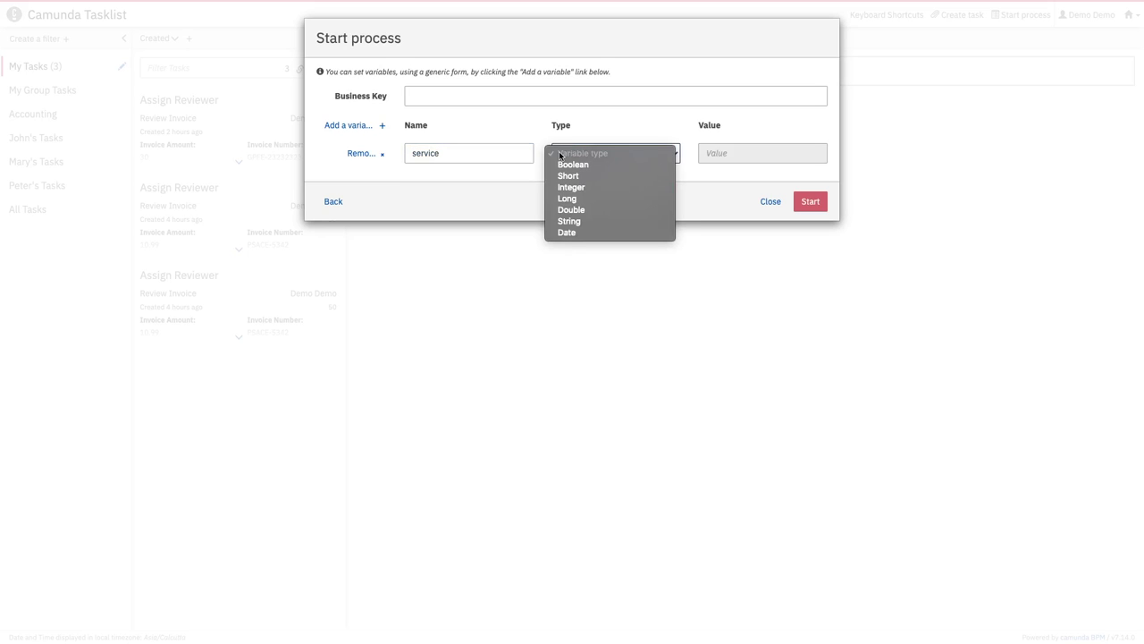
{"action": "left_click", "coordinate": [568, 222]}
{"action": "left_click", "coordinate": [722, 152]}
{"action": "type", "text": "service-1"}
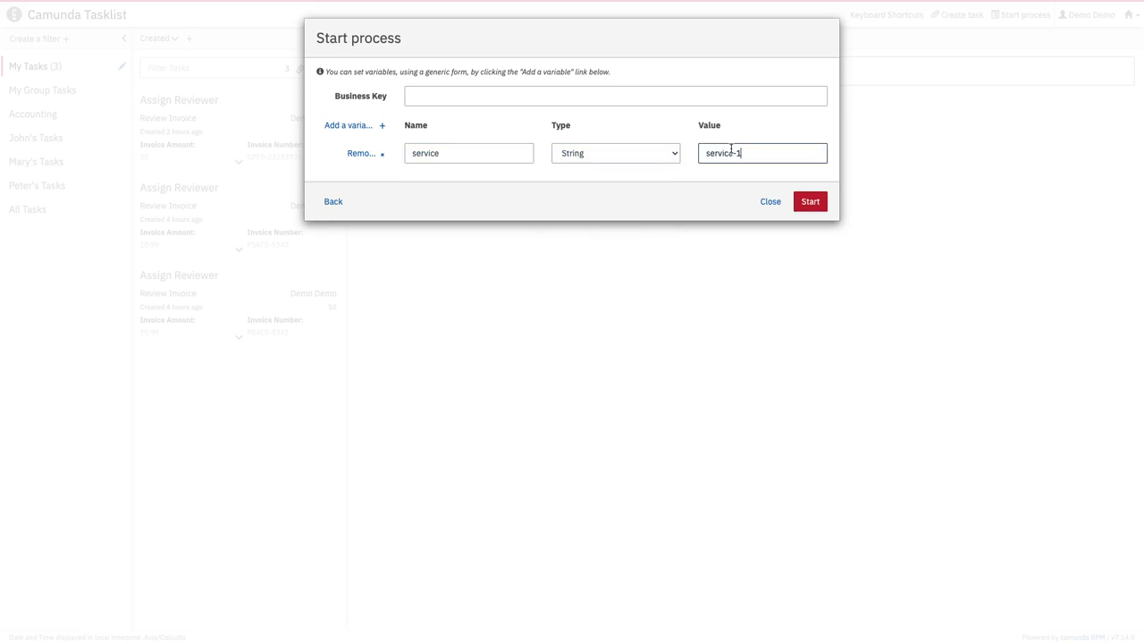
{"action": "left_click", "coordinate": [809, 202]}
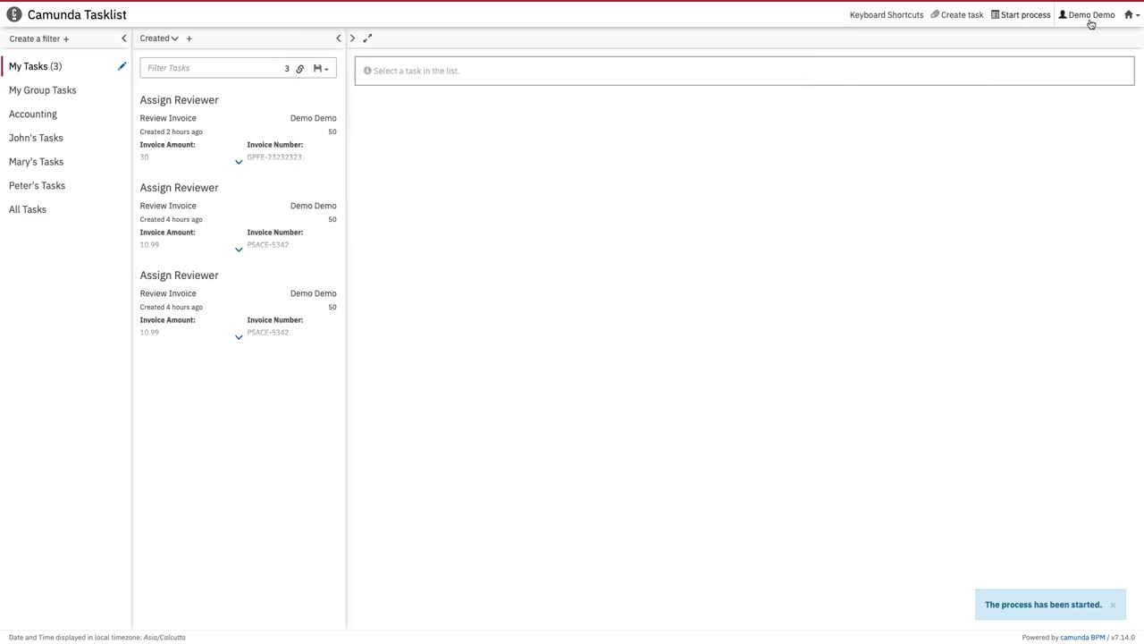
Switch to Camunda Cockpit and open the child process's running instance at the Test task to inspect its variables
{"action": "left_click", "coordinate": [1133, 16]}
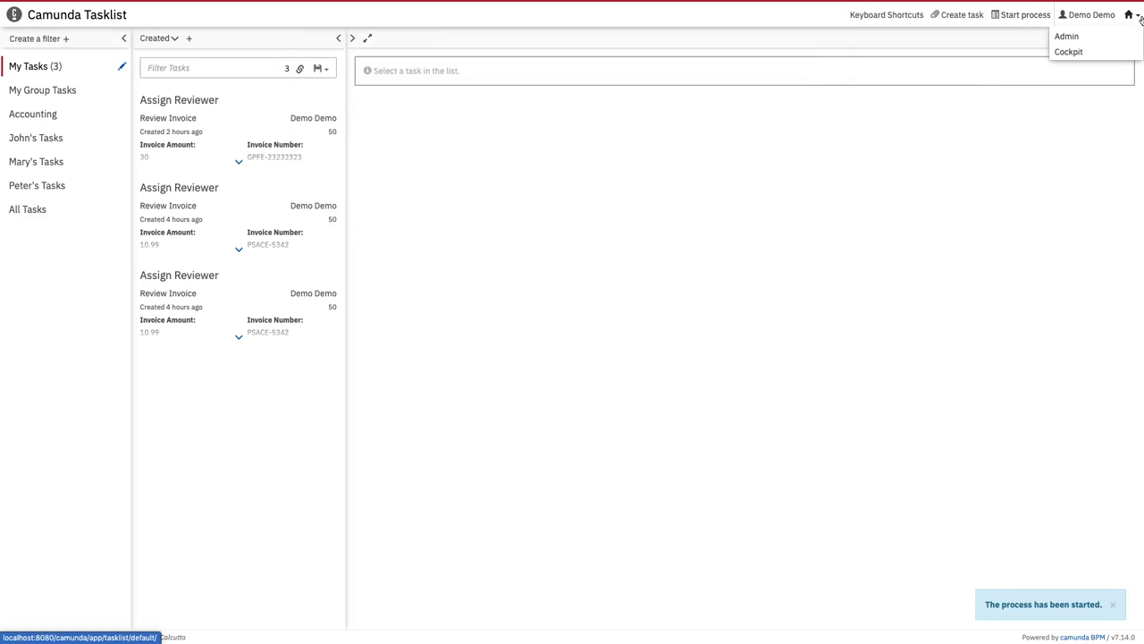
{"action": "left_click", "coordinate": [1070, 52]}
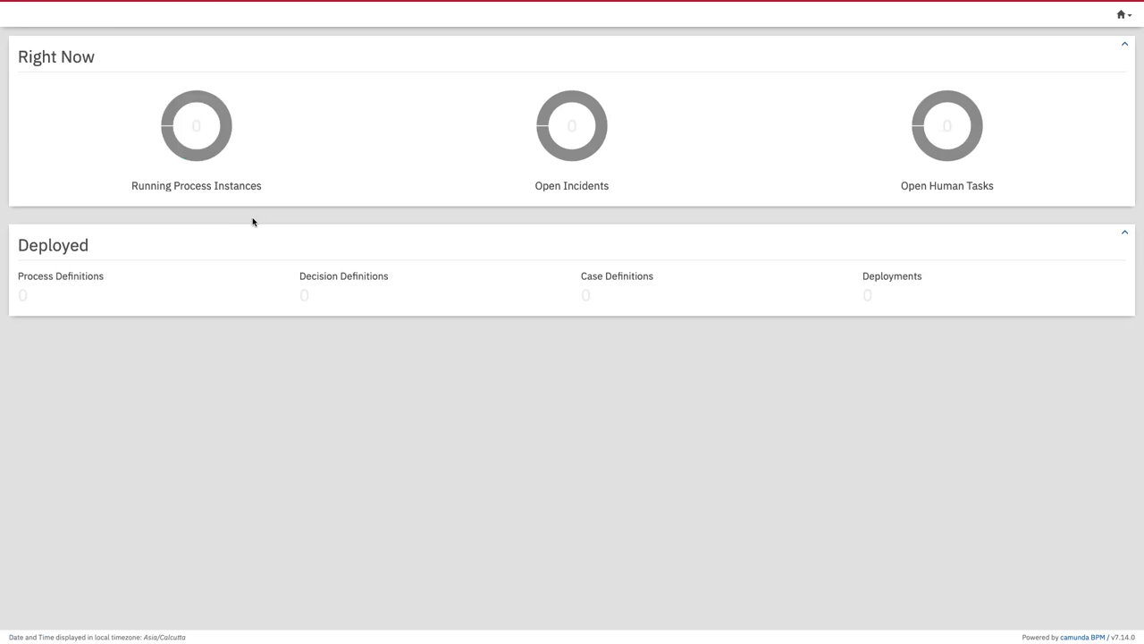
{"action": "left_click", "coordinate": [28, 293]}
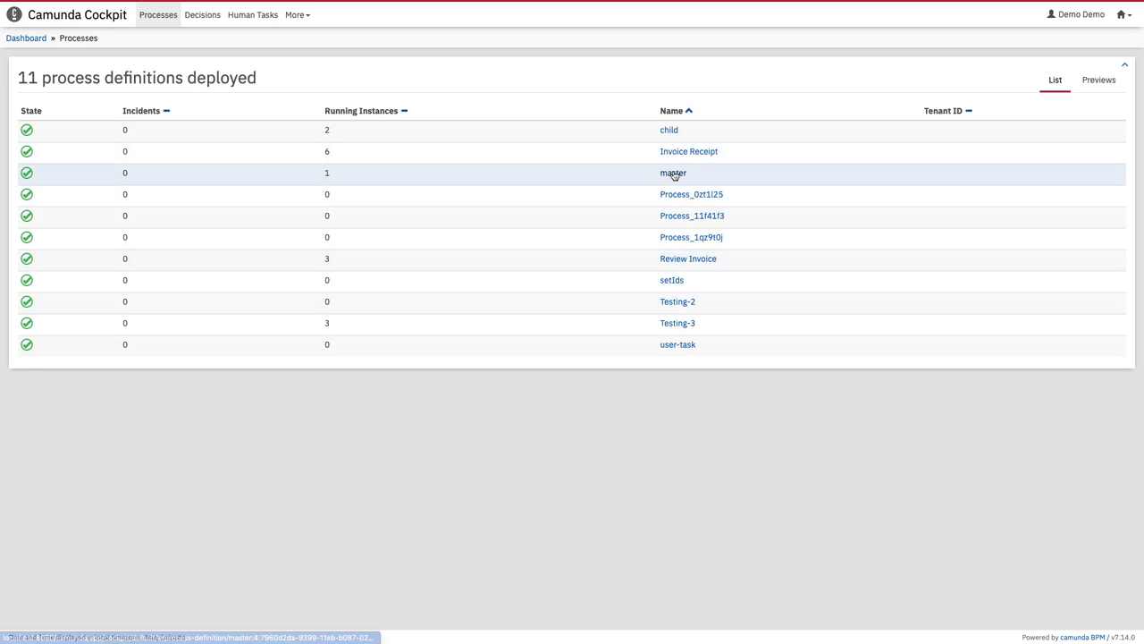
{"action": "left_click", "coordinate": [667, 131]}
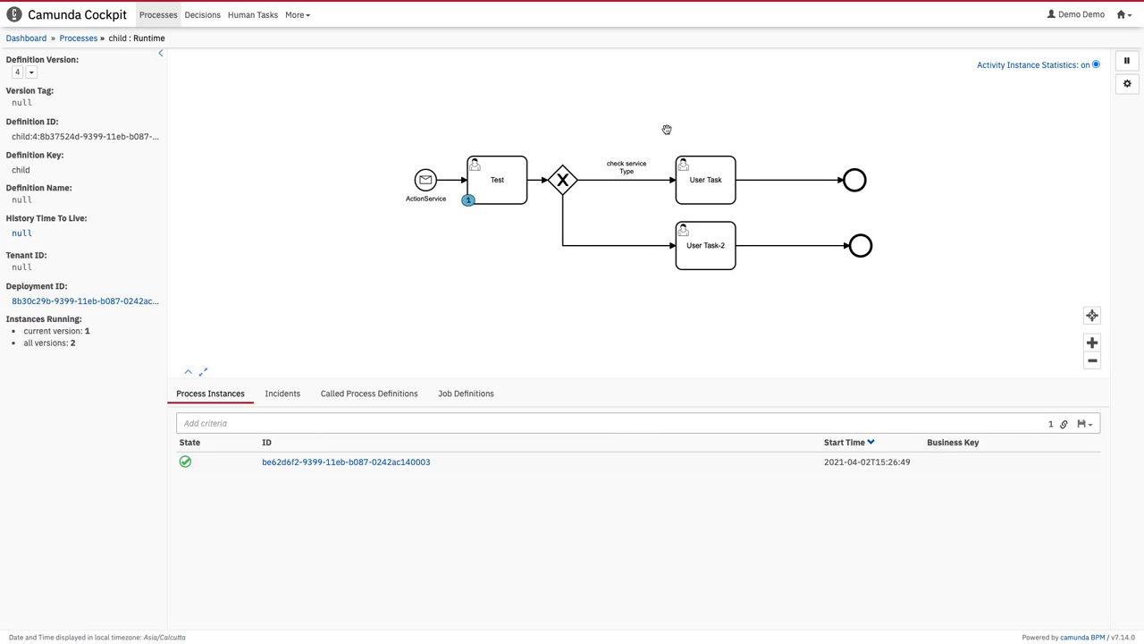
{"action": "left_click", "coordinate": [498, 184]}
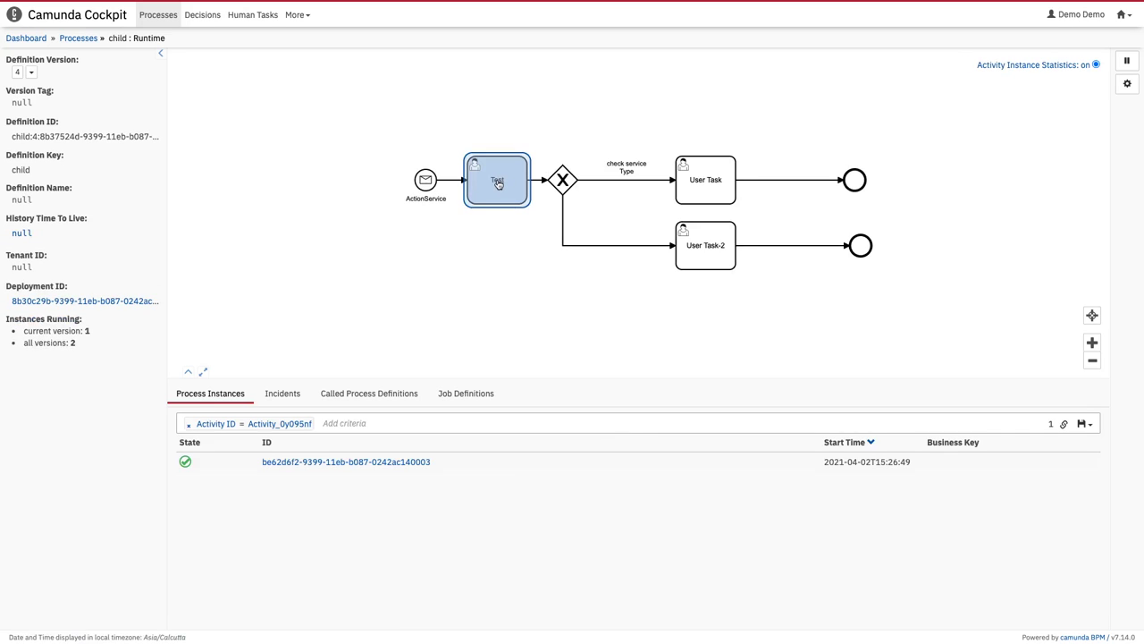
{"action": "left_click", "coordinate": [323, 462]}
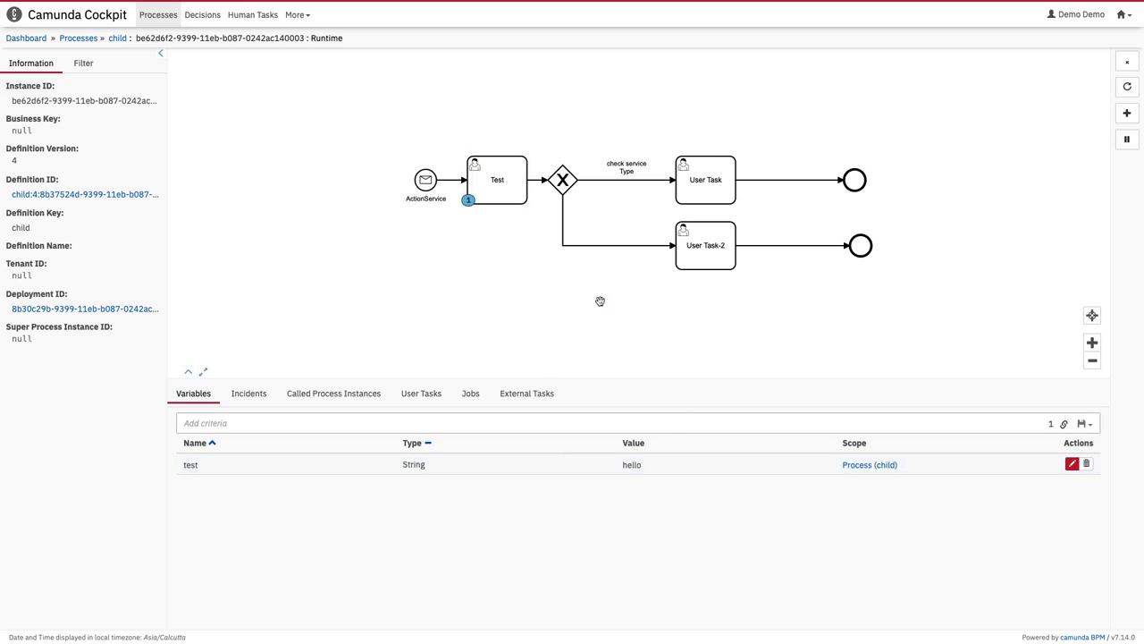
Open the child instance's Test user task in Tasklist, claim it, and complete it
{"action": "left_click", "coordinate": [422, 395]}
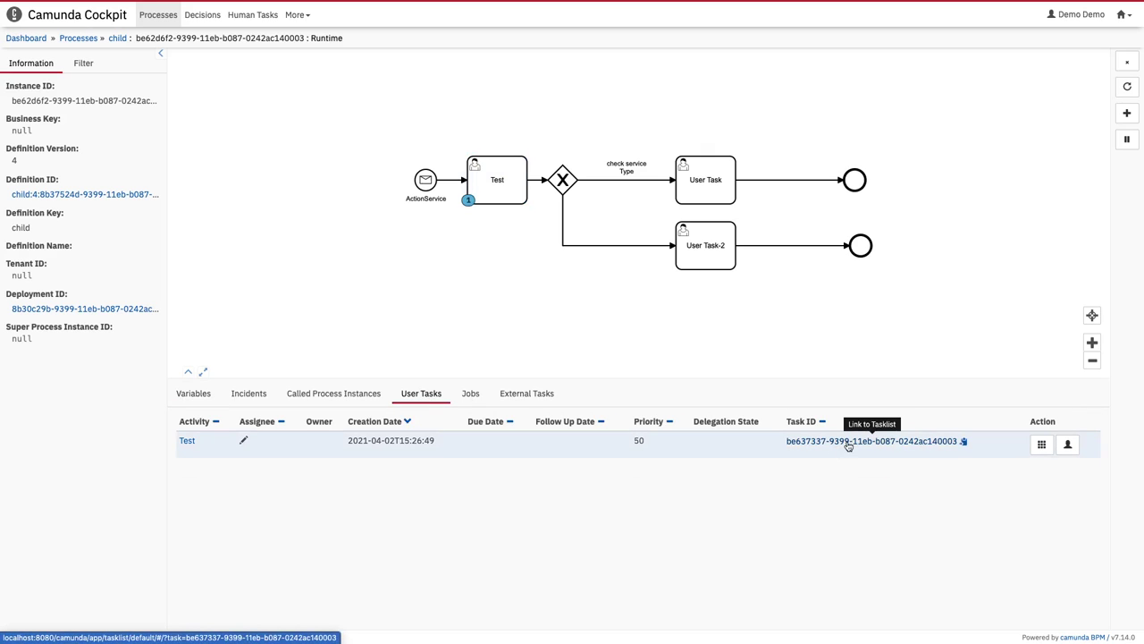
{"action": "left_click", "coordinate": [847, 442]}
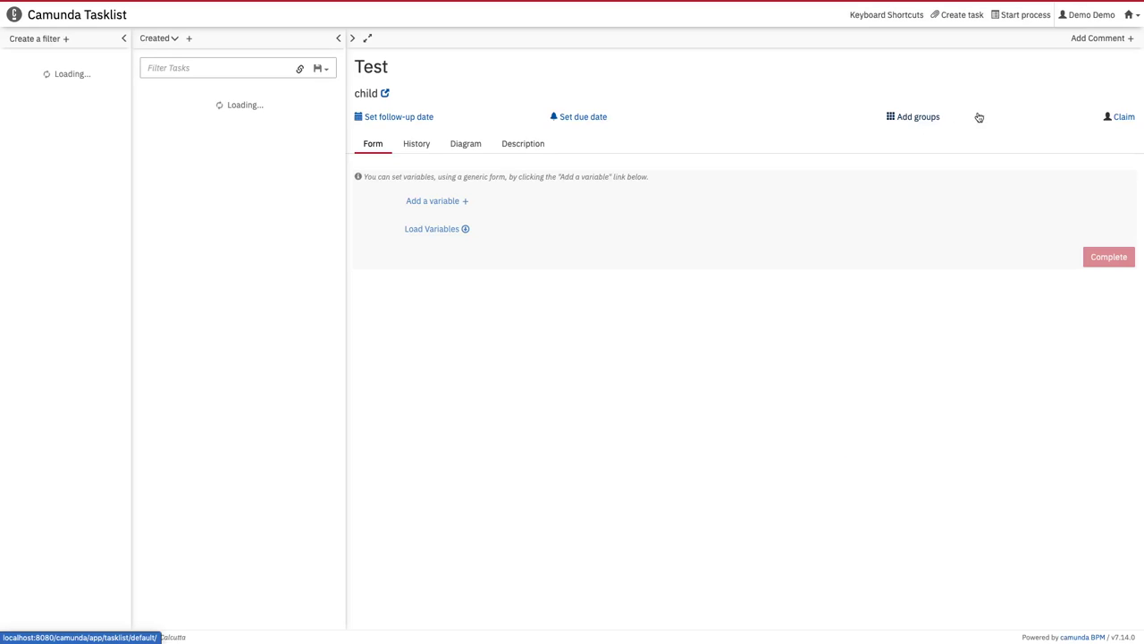
{"action": "left_click", "coordinate": [1124, 117]}
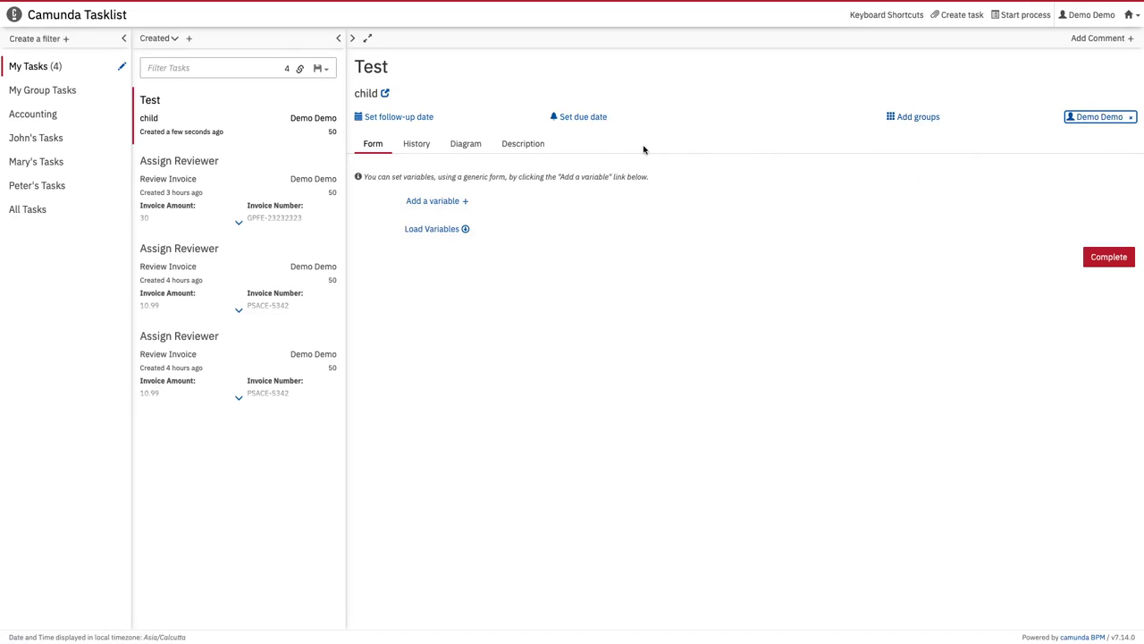
{"action": "left_click", "coordinate": [1108, 257]}
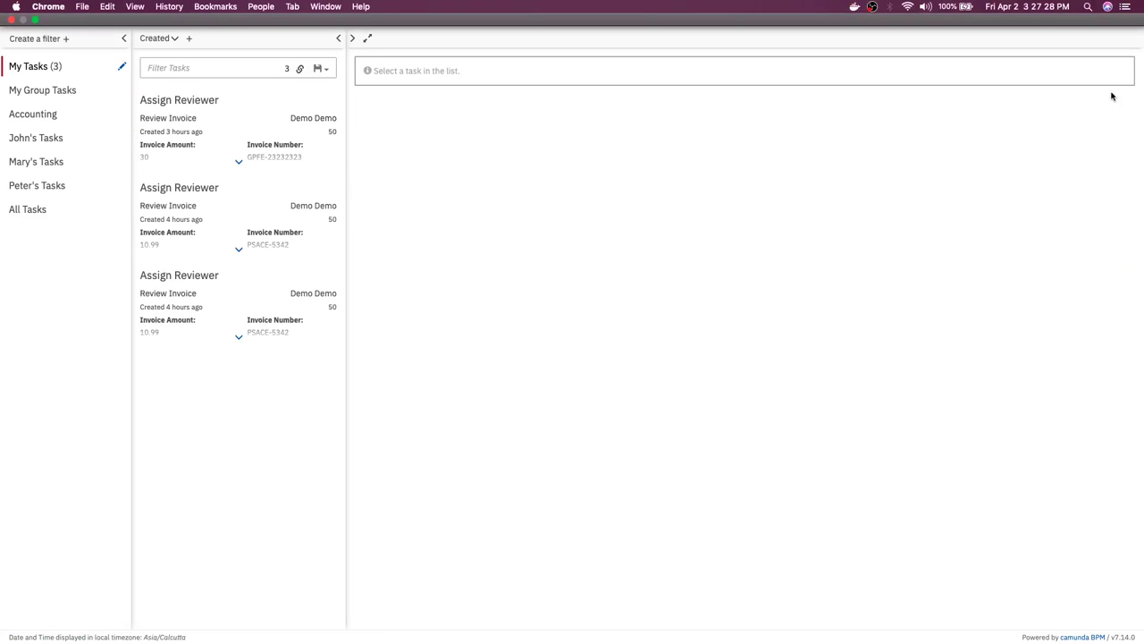
Return to Cockpit and open the child process definition to check which task its running instance has reached
{"action": "left_click", "coordinate": [1130, 15]}
{"action": "left_click", "coordinate": [1068, 52]}
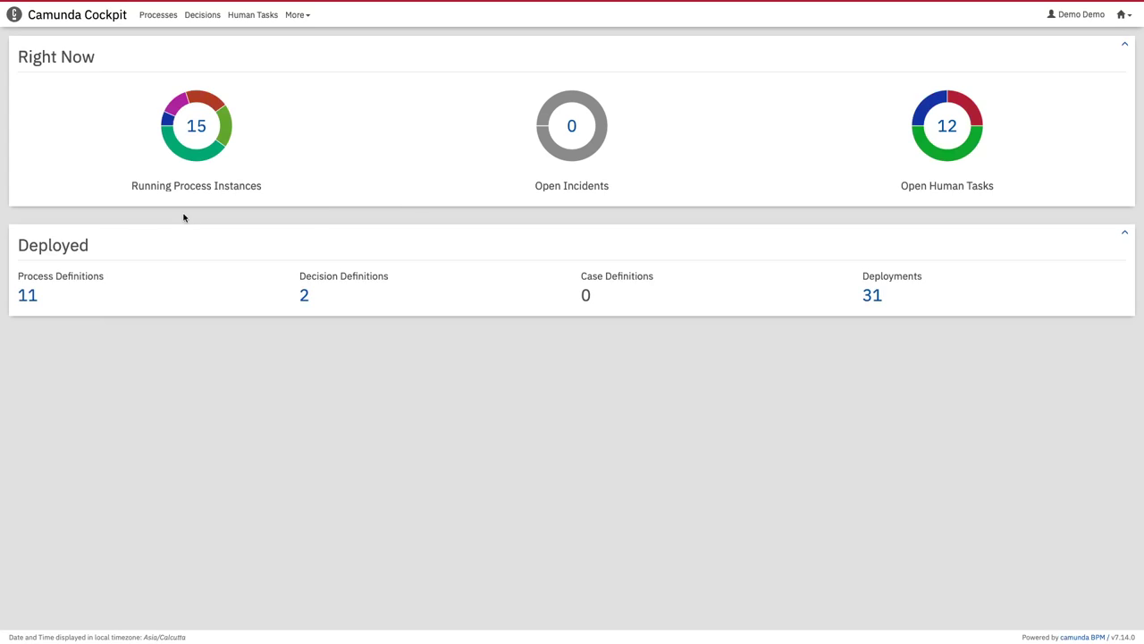
{"action": "left_click", "coordinate": [24, 296]}
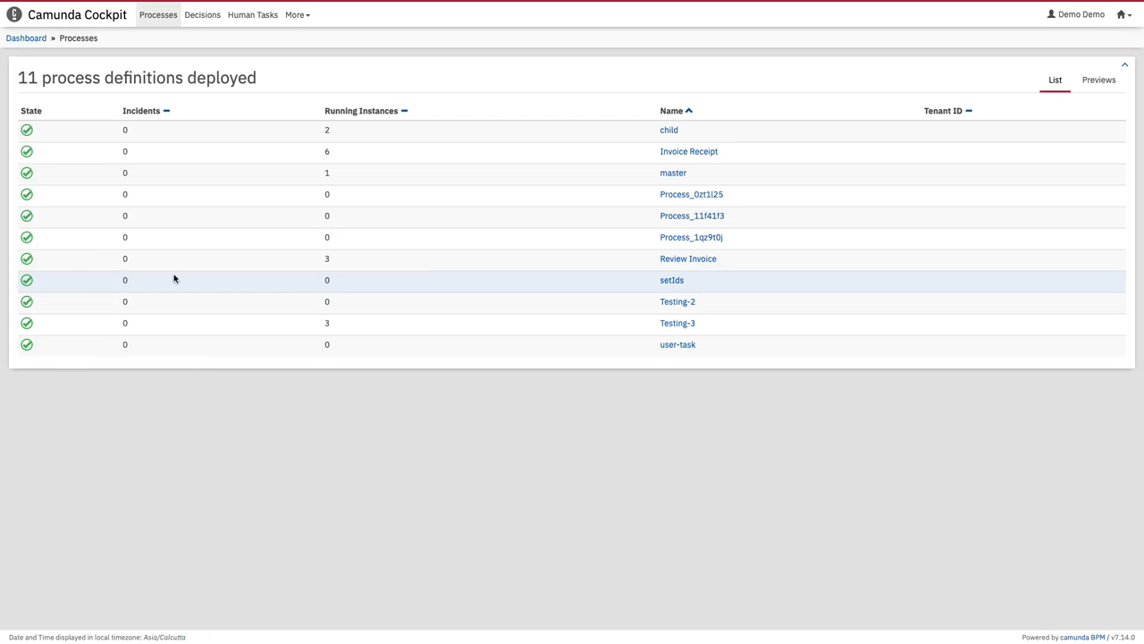
{"action": "left_click", "coordinate": [673, 132]}
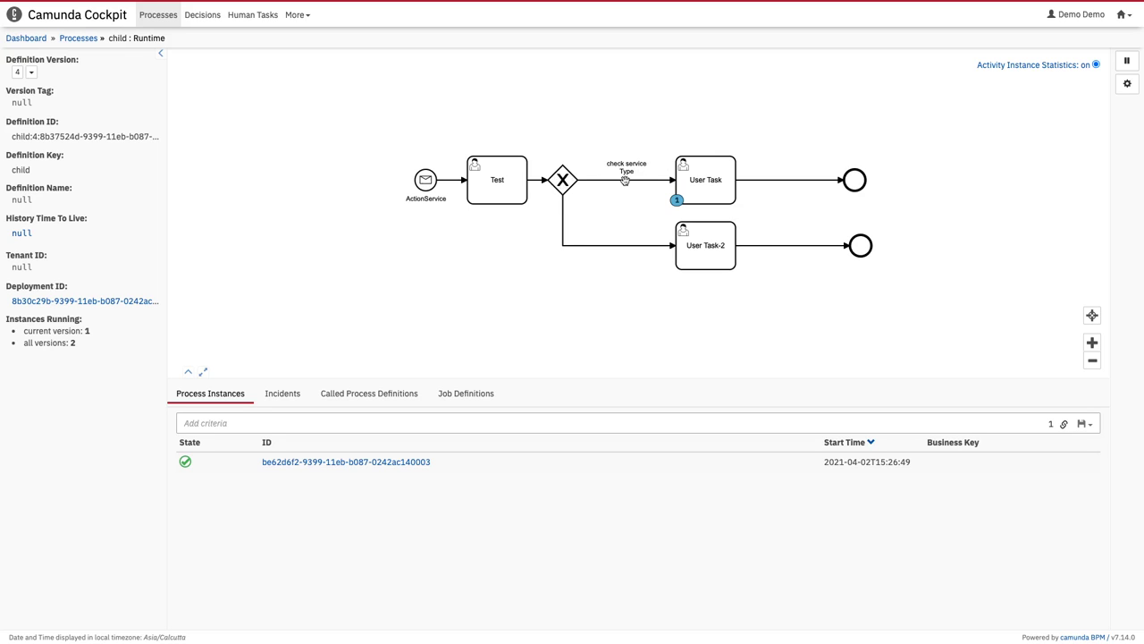
Switch to the Modeler and check the condition expression on the check service Type flow in child.bpmn
{"action": "key", "text": "ctrl+Left"}
{"action": "left_click", "coordinate": [369, 112]}
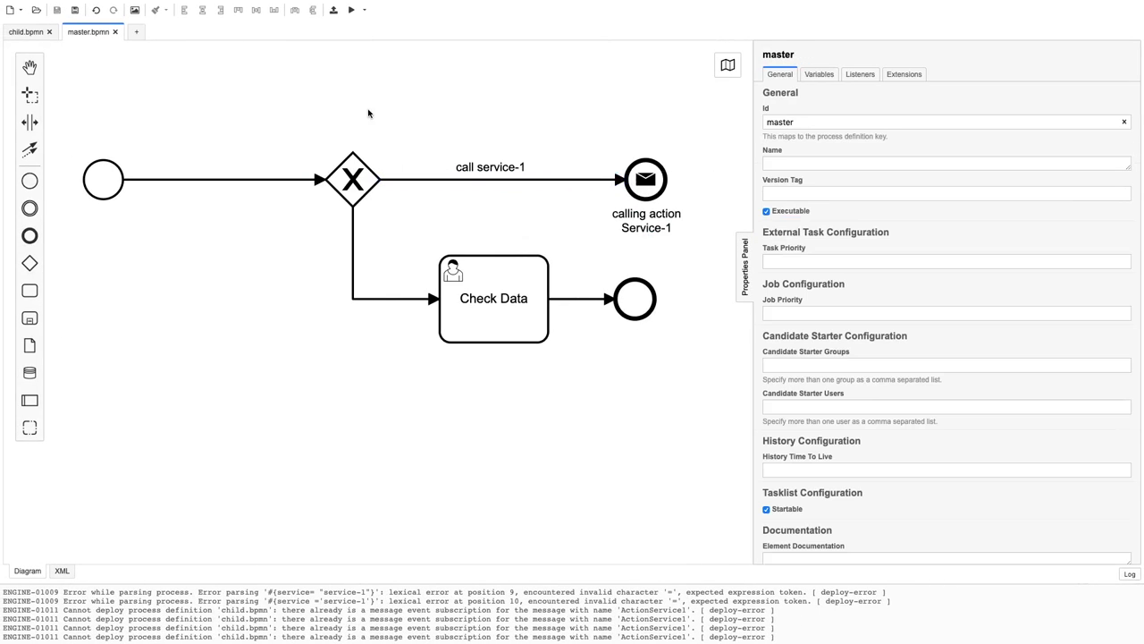
{"action": "left_click", "coordinate": [36, 34]}
{"action": "left_click", "coordinate": [362, 158]}
{"action": "left_click", "coordinate": [366, 360]}
{"action": "scroll", "coordinate": [366, 360], "scroll_direction": "up", "scroll_amount": 5}
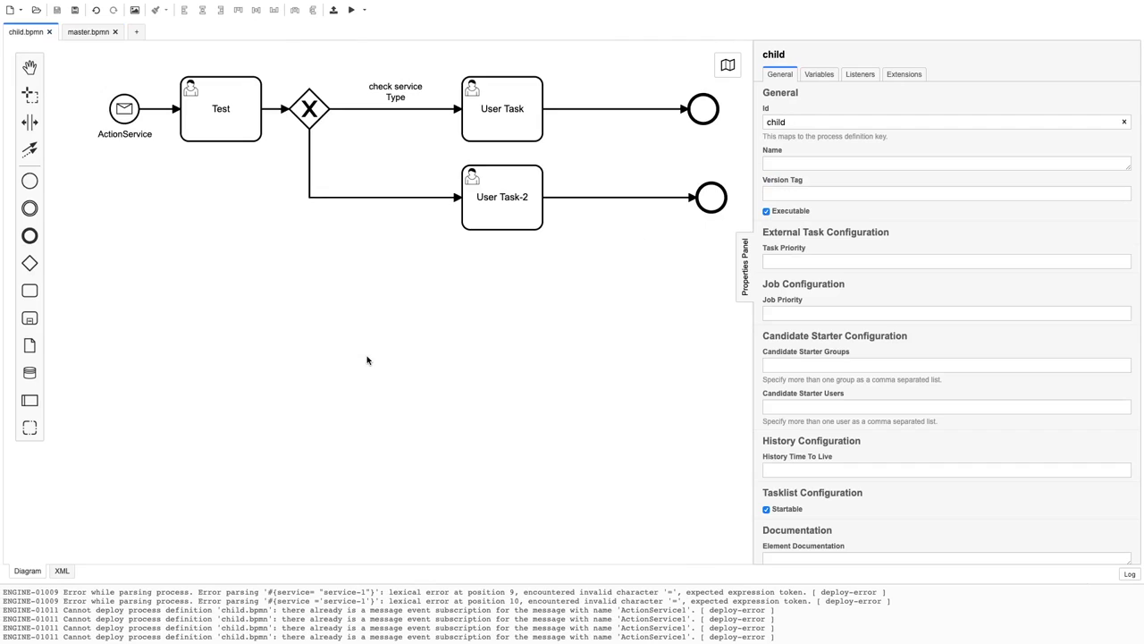
{"action": "left_click", "coordinate": [351, 203]}
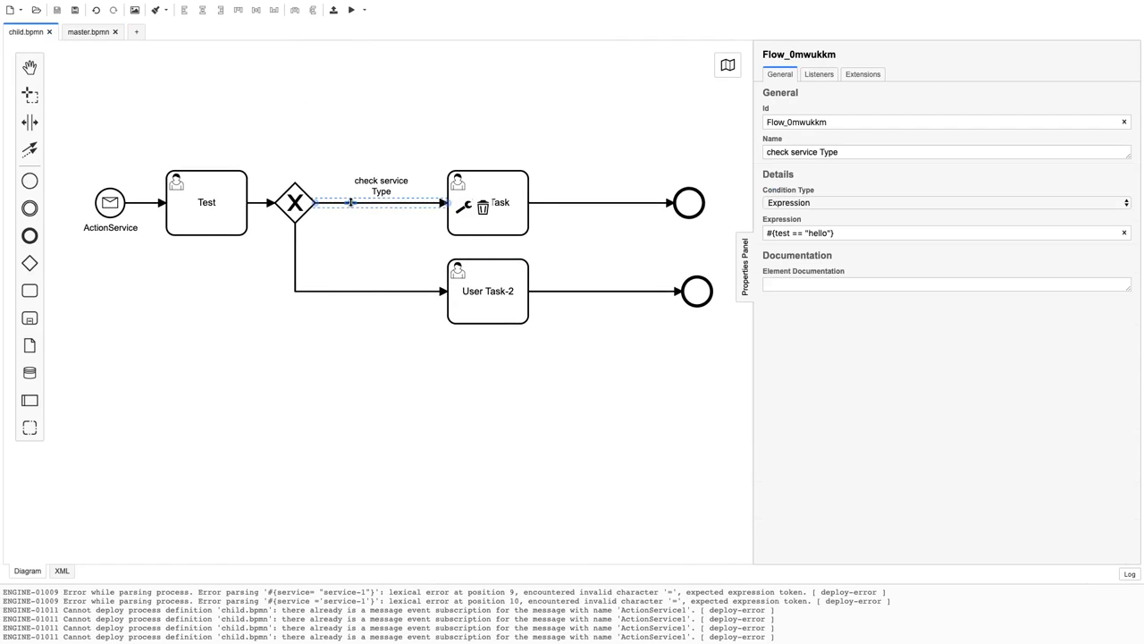
{"action": "left_click", "coordinate": [507, 202]}
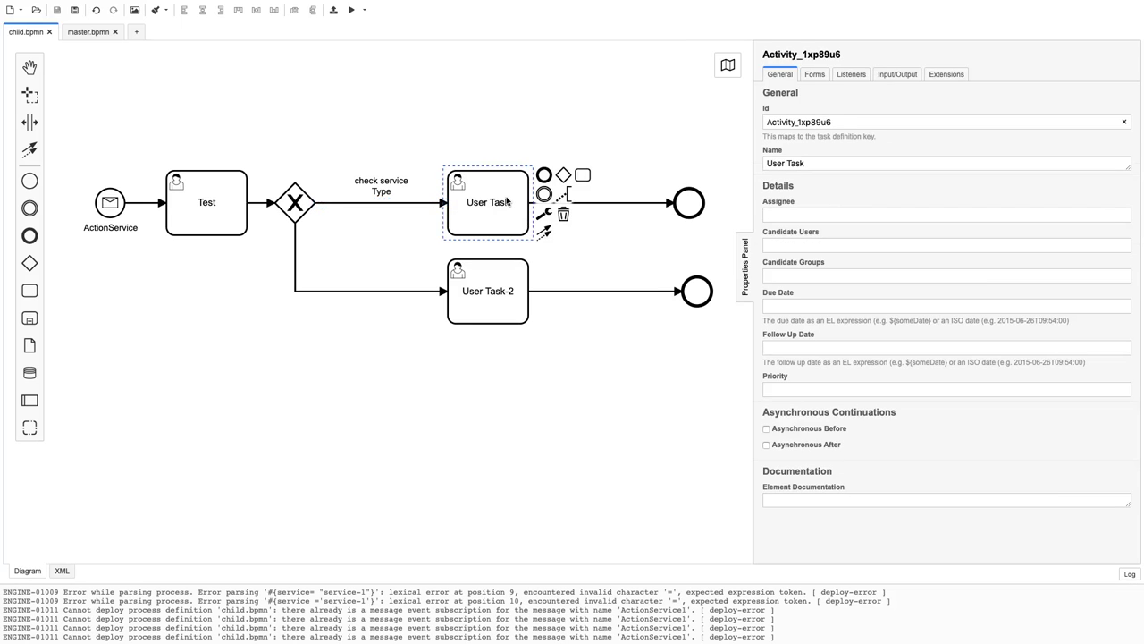
In master.bpmn, append an end event to the gateway below the Check Data branch and change it to a Message End Event
{"action": "left_click", "coordinate": [89, 32]}
{"action": "scroll", "coordinate": [319, 345], "scroll_direction": "right", "scroll_amount": 2}
{"action": "scroll", "coordinate": [319, 345], "scroll_direction": "down", "scroll_amount": 1}
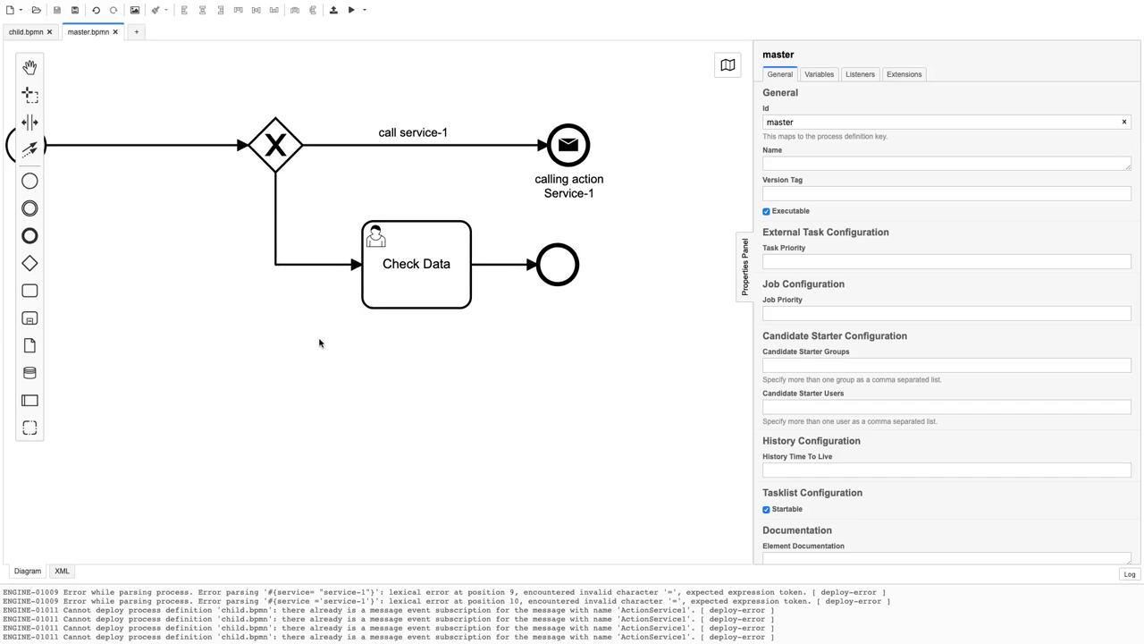
{"action": "left_click", "coordinate": [281, 151]}
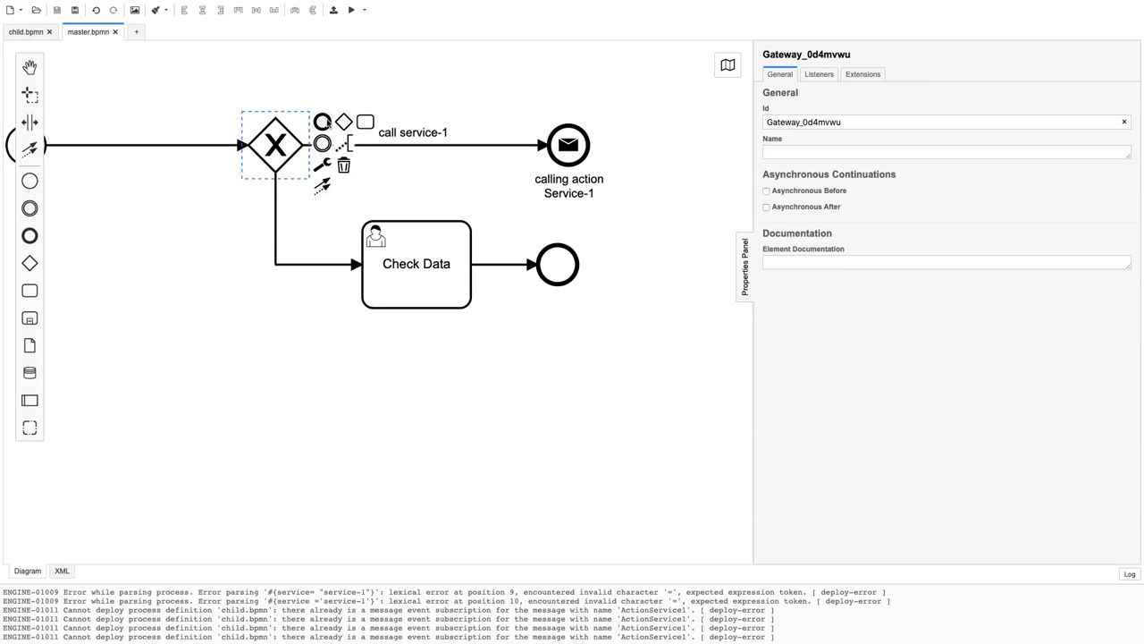
{"action": "left_click", "coordinate": [323, 123]}
{"action": "left_click_drag", "start_coordinate": [571, 267], "coordinate": [564, 374]}
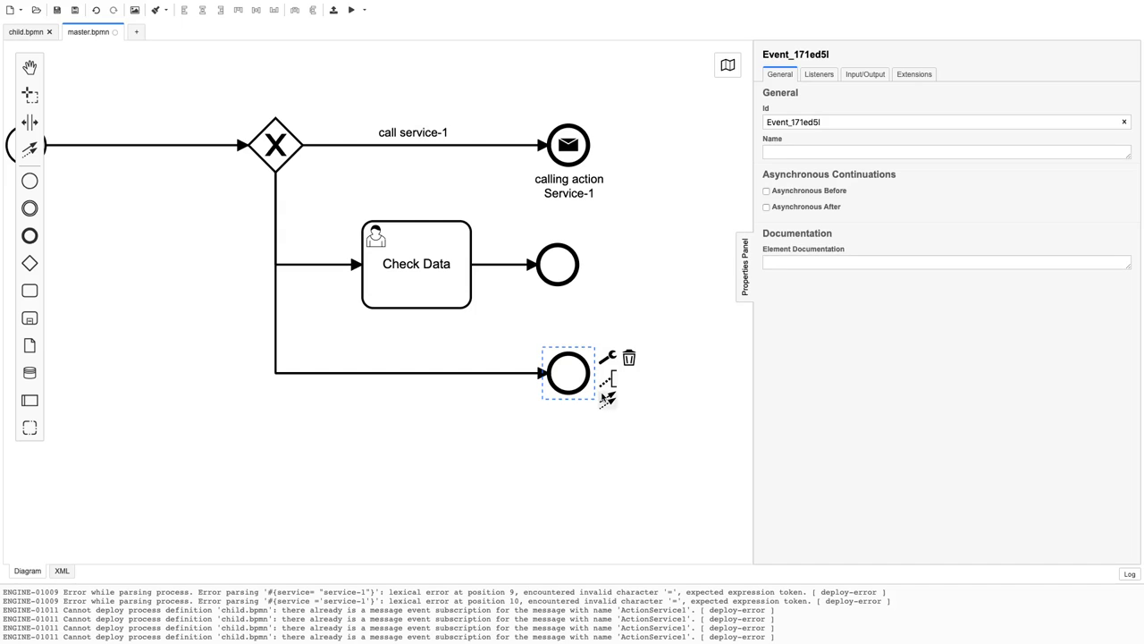
{"action": "left_click", "coordinate": [607, 356]}
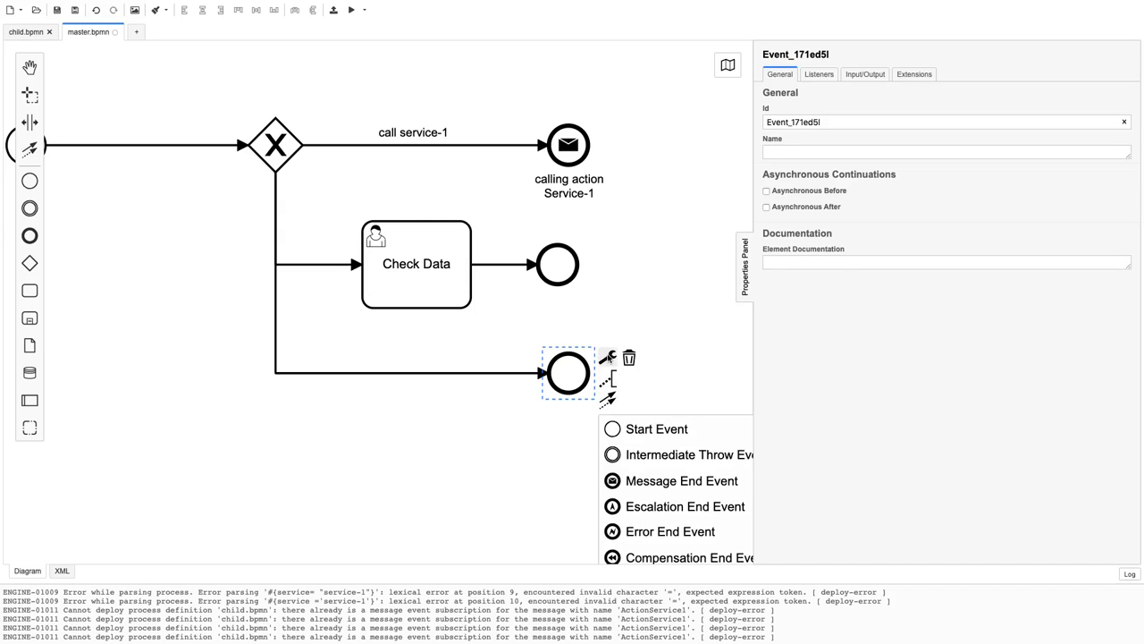
{"action": "left_click", "coordinate": [615, 479]}
{"action": "scroll", "coordinate": [628, 276], "scroll_direction": "down", "scroll_amount": 1}
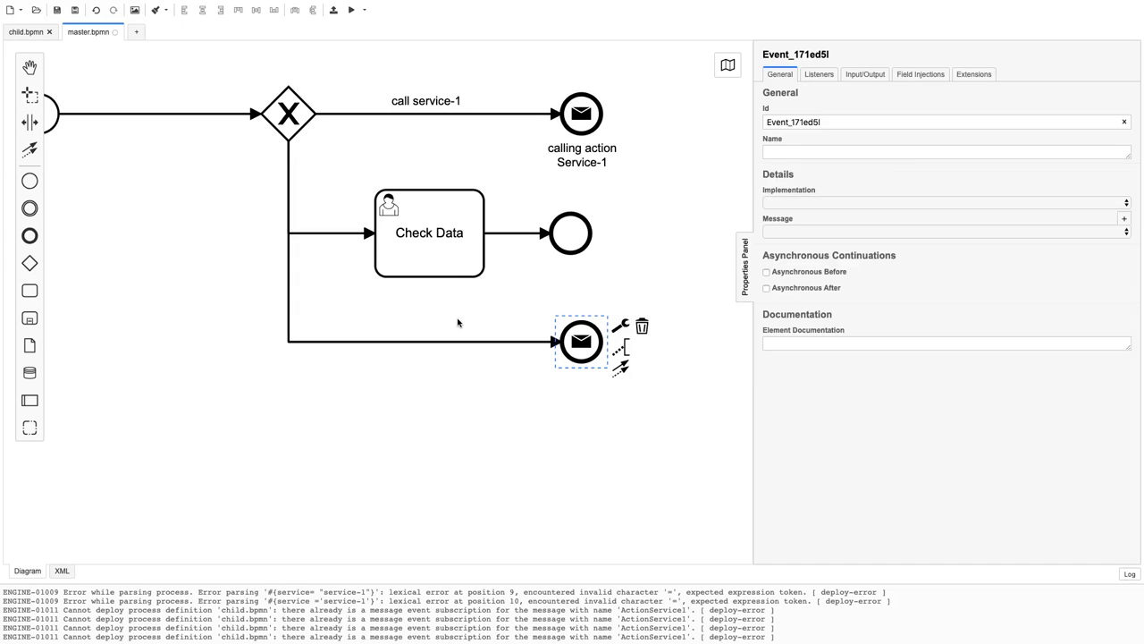
Append two more end events to the exclusive gateway and change the lowest one to a Message End Event
{"action": "left_click", "coordinate": [278, 104]}
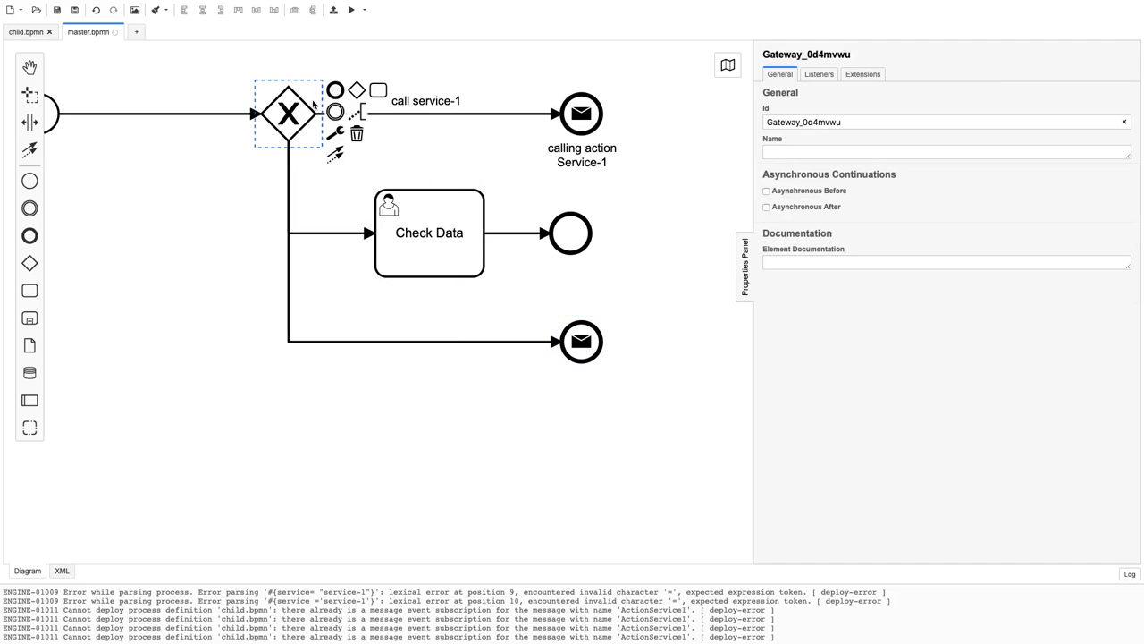
{"action": "left_click", "coordinate": [332, 92]}
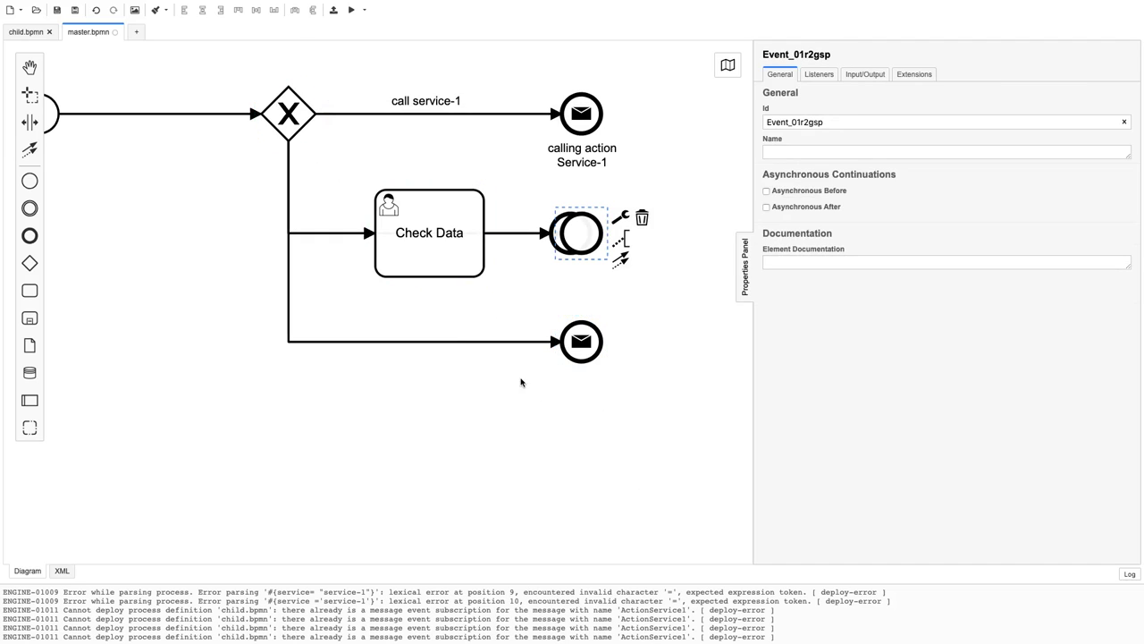
{"action": "left_click", "coordinate": [293, 114]}
{"action": "left_click", "coordinate": [332, 92]}
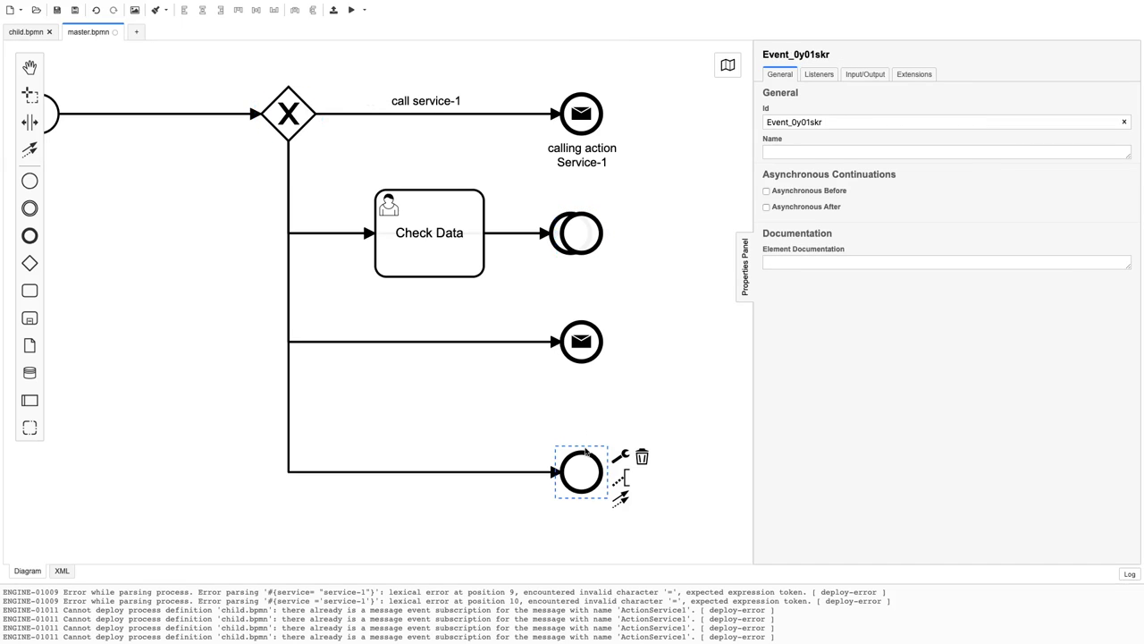
{"action": "left_click", "coordinate": [619, 456]}
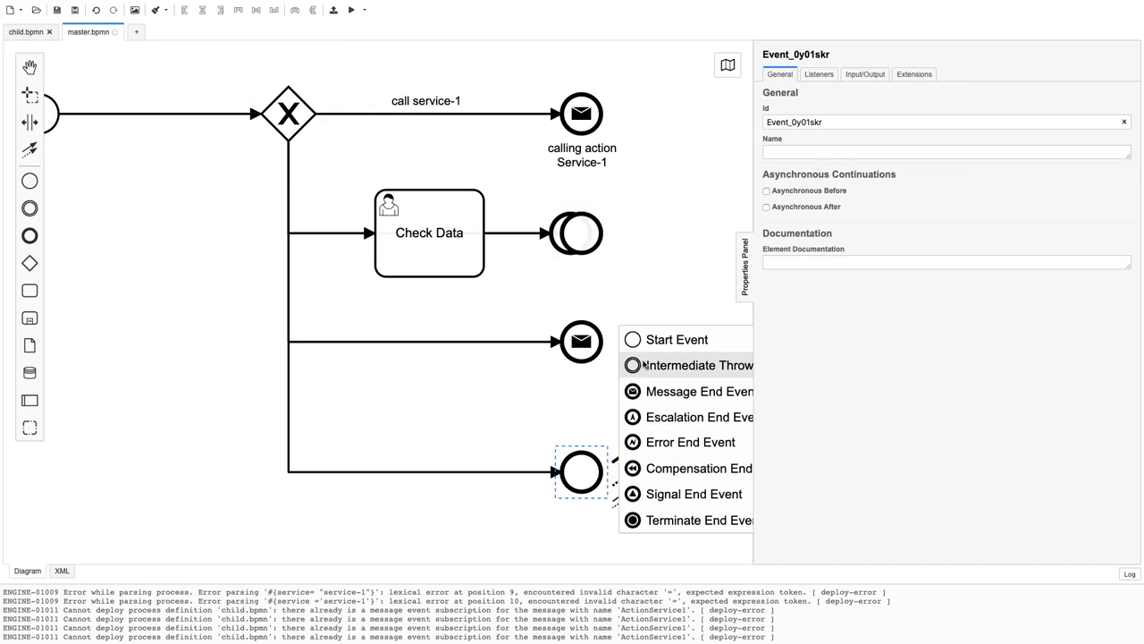
{"action": "scroll", "coordinate": [583, 428], "scroll_direction": "right", "scroll_amount": 1}
{"action": "scroll", "coordinate": [582, 427], "scroll_direction": "down", "scroll_amount": 1}
{"action": "left_click", "coordinate": [582, 436]}
{"action": "left_click", "coordinate": [544, 451]}
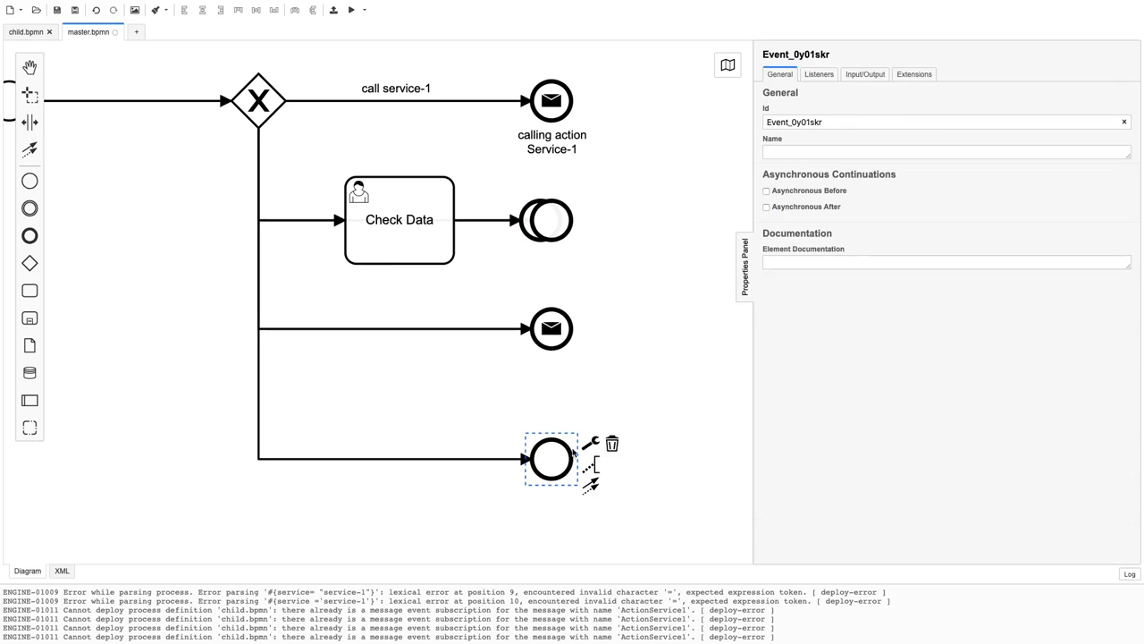
{"action": "left_click", "coordinate": [586, 442]}
{"action": "left_click", "coordinate": [643, 376]}
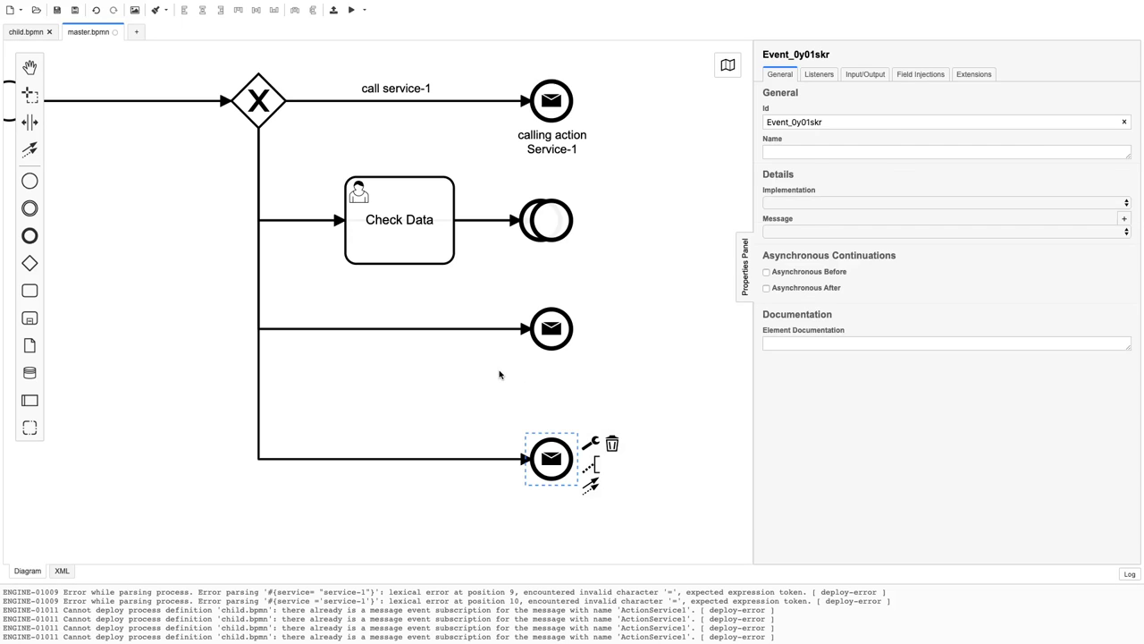
{"action": "left_click", "coordinate": [498, 376]}
Delete the stray end event that overlaps the original end event after the Check Data task
{"action": "scroll", "coordinate": [498, 376], "scroll_direction": "left", "scroll_amount": 2}
{"action": "left_click", "coordinate": [649, 225]}
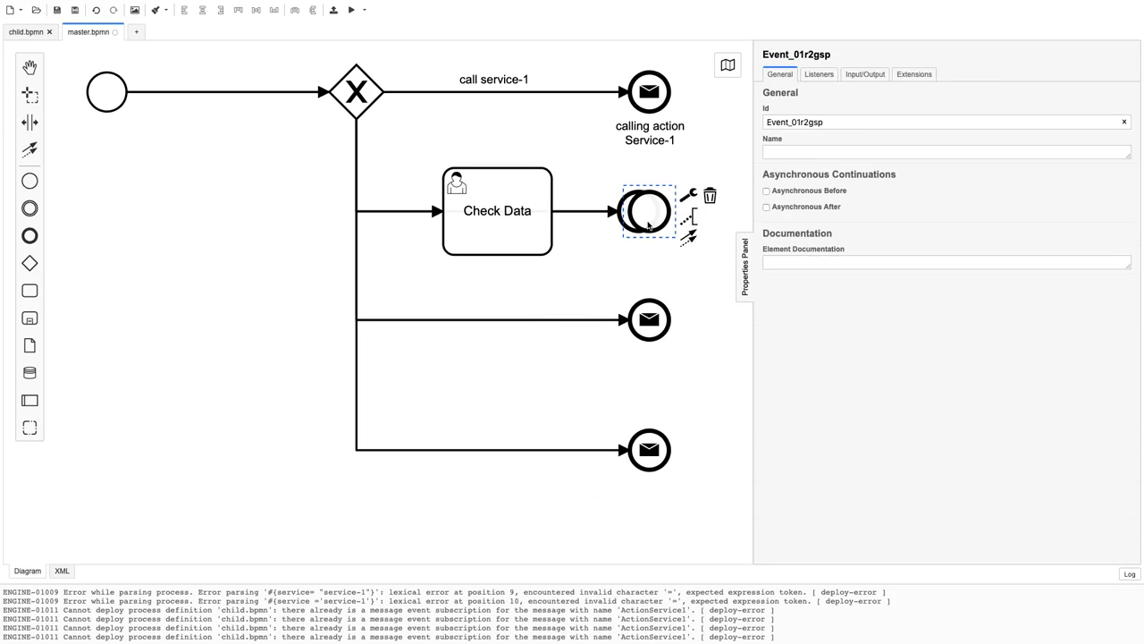
{"action": "left_click", "coordinate": [707, 202]}
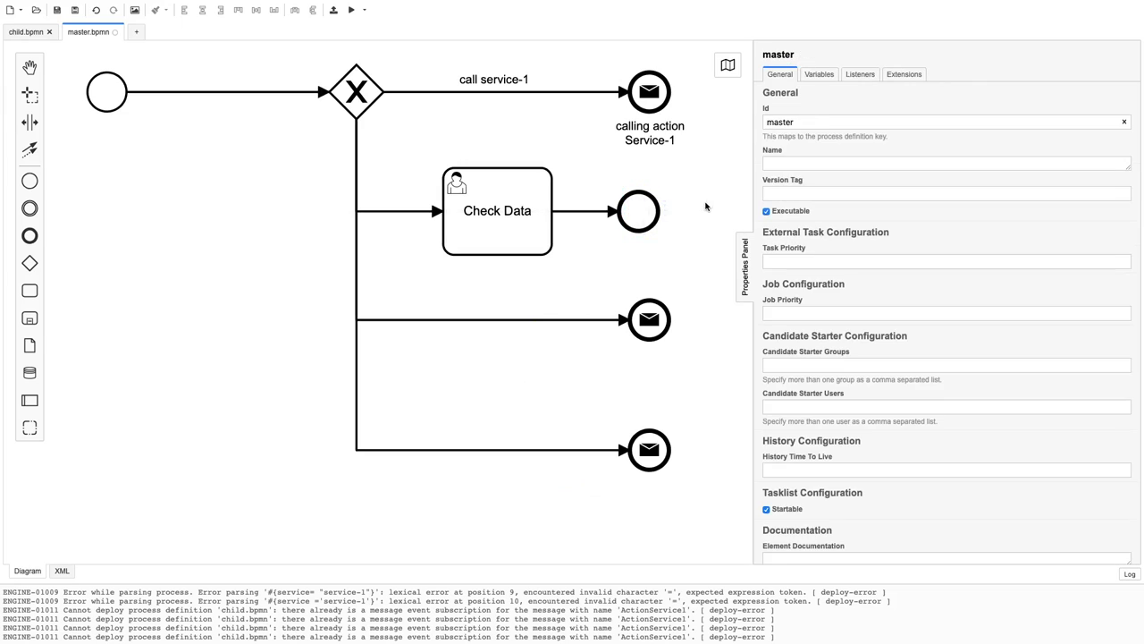
{"action": "left_click", "coordinate": [617, 213]}
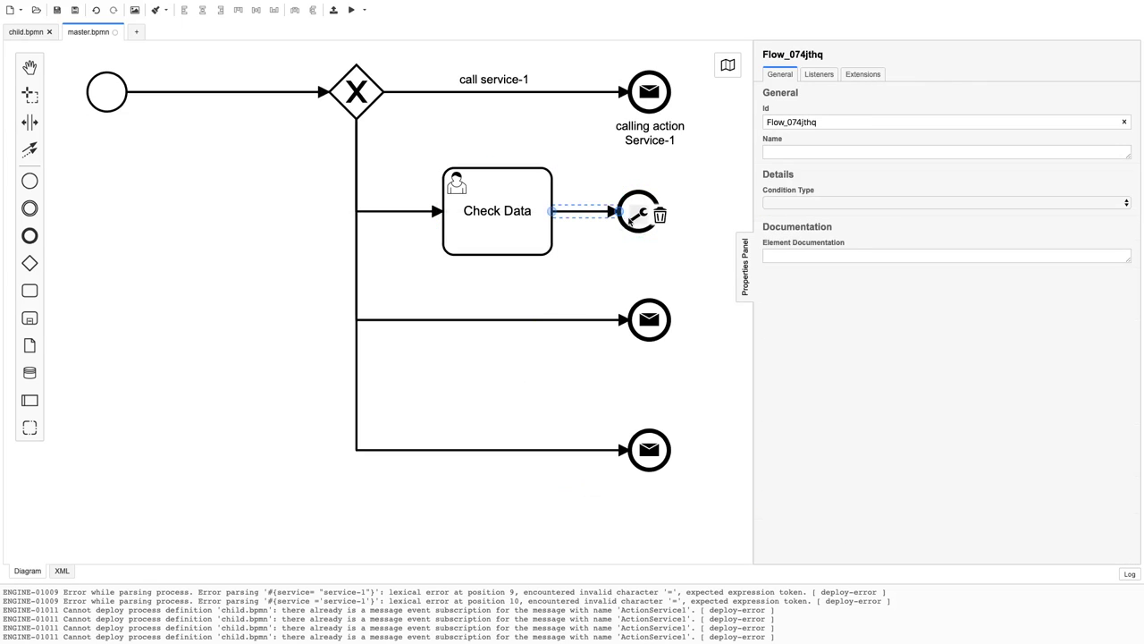